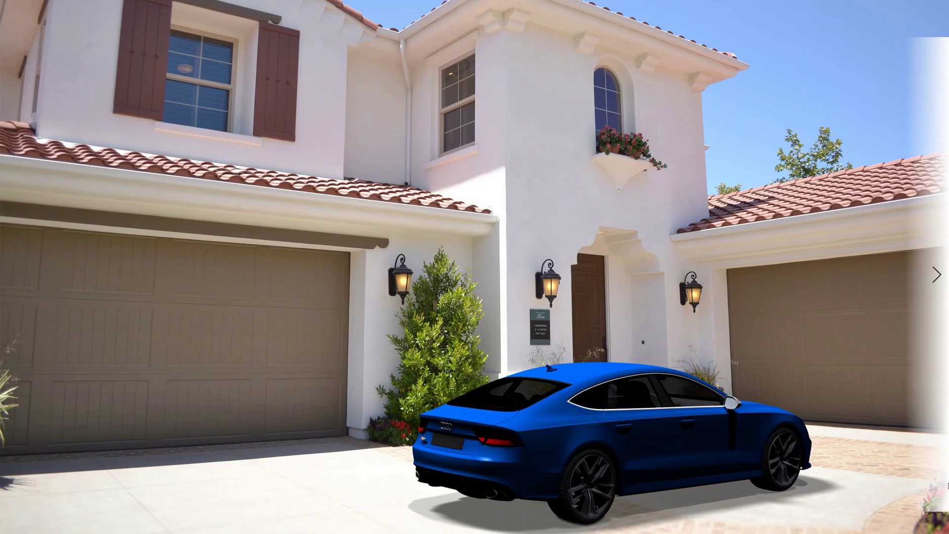
Bring up the open-windows switcher over the Sans titre-1.jpg render shown in Photos.
{"action": "key", "text": "alt+Tab"}
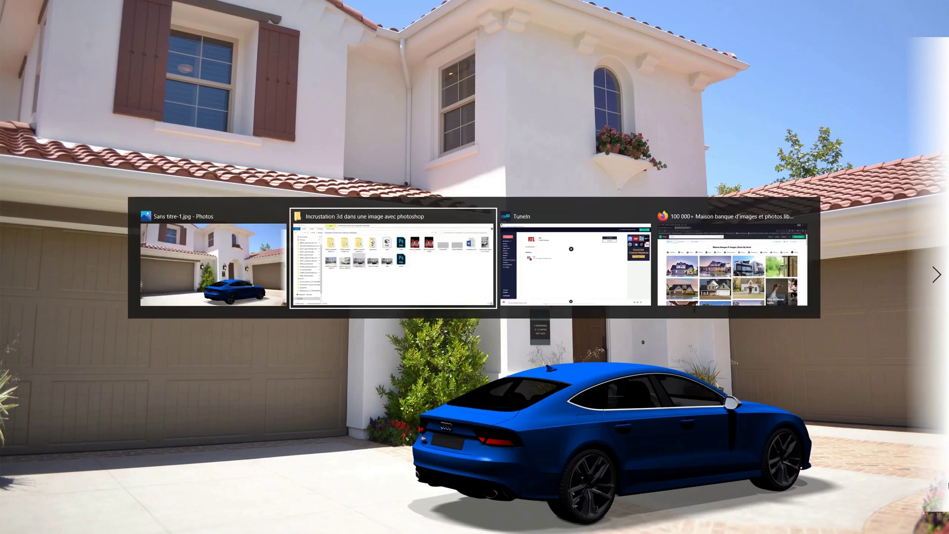
Switch to Firefox's Open3DModel tab and browse the first page of free vehicle models.
{"action": "key", "text": "alt+Tab"}
{"action": "key", "text": "alt+Tab"}
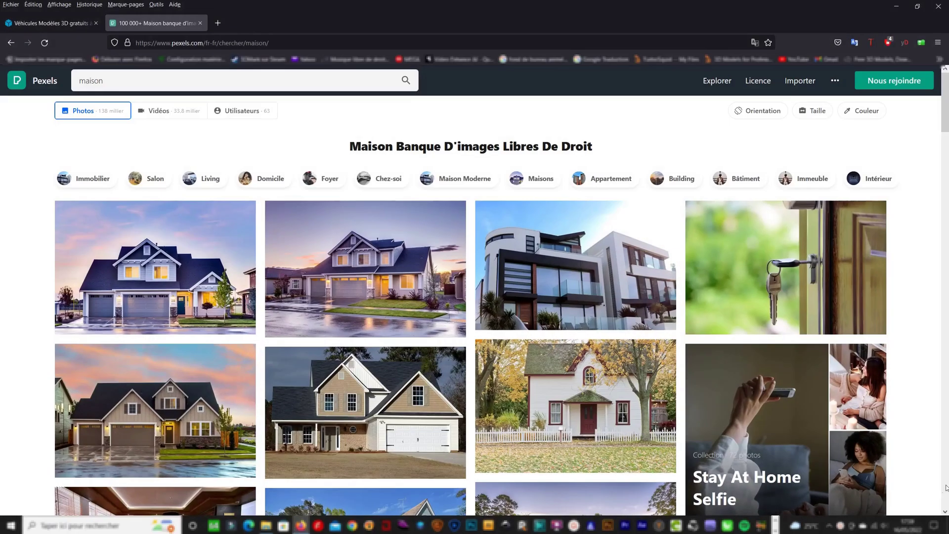
{"action": "left_click", "coordinate": [36, 24]}
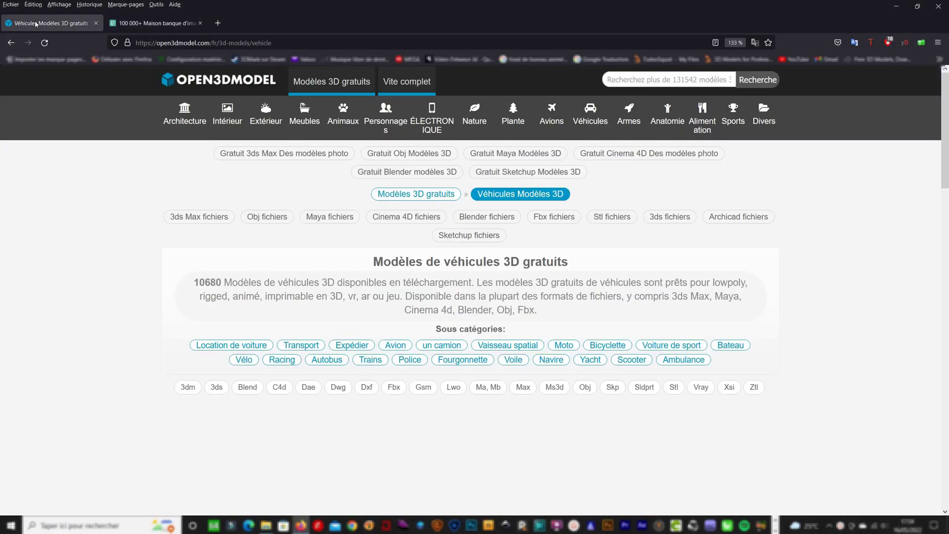
{"action": "scroll", "coordinate": [404, 332], "scroll_direction": "down", "scroll_amount": 2}
{"action": "scroll", "coordinate": [451, 346], "scroll_direction": "down", "scroll_amount": 3}
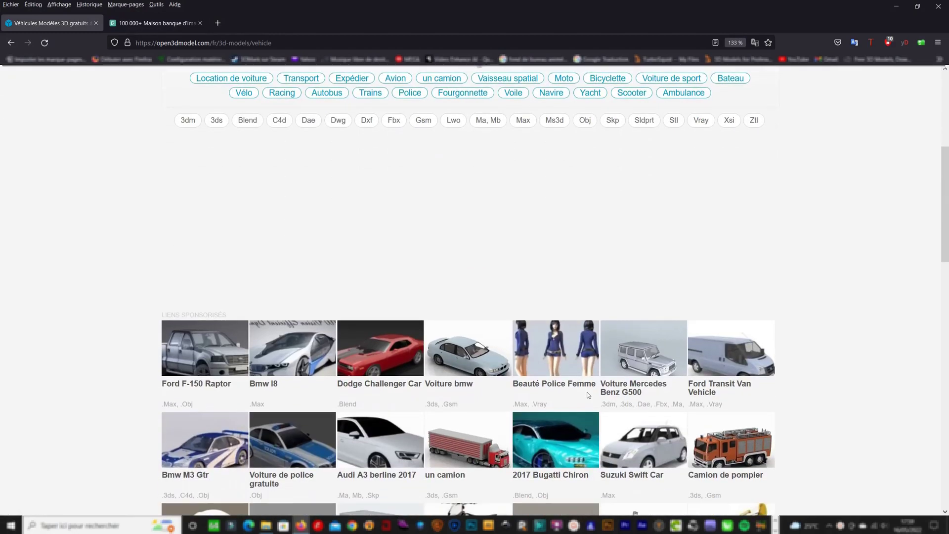
{"action": "scroll", "coordinate": [589, 396], "scroll_direction": "down", "scroll_amount": 3}
{"action": "scroll", "coordinate": [588, 395], "scroll_direction": "down", "scroll_amount": 3}
{"action": "scroll", "coordinate": [591, 395], "scroll_direction": "down", "scroll_amount": 2}
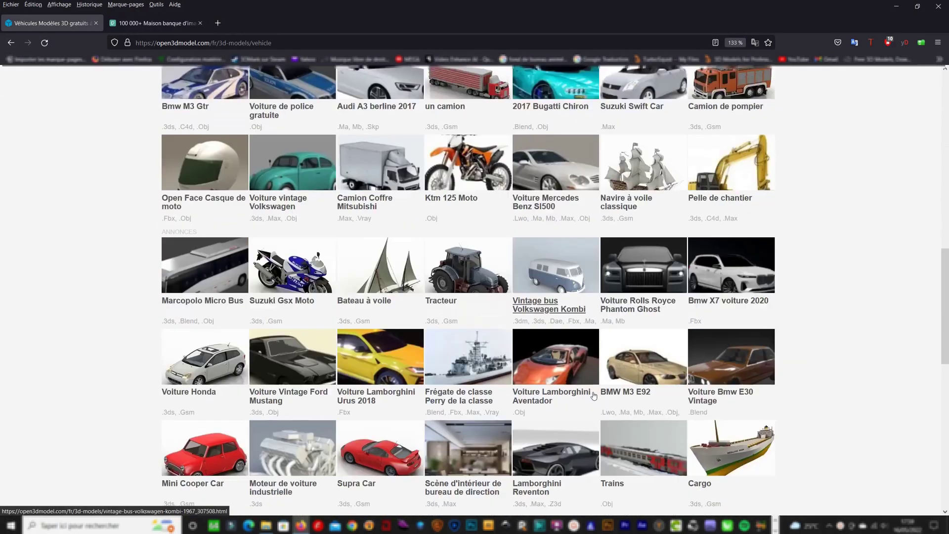
{"action": "scroll", "coordinate": [594, 395], "scroll_direction": "down", "scroll_amount": 4}
{"action": "scroll", "coordinate": [594, 394], "scroll_direction": "down", "scroll_amount": 2}
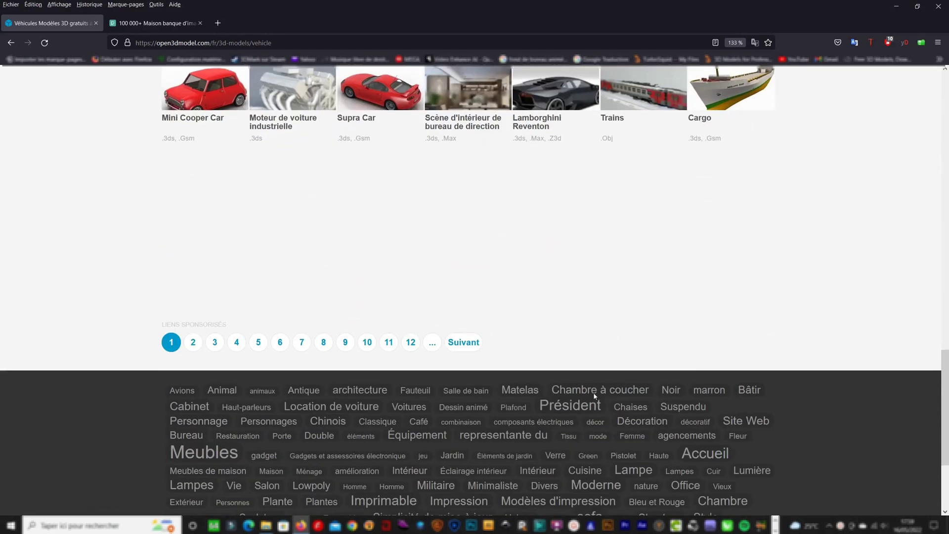
Load page 2 of the vehicle models, including the Audi Rs7 Voiture Sportback, and scroll through it.
{"action": "left_click", "coordinate": [193, 342]}
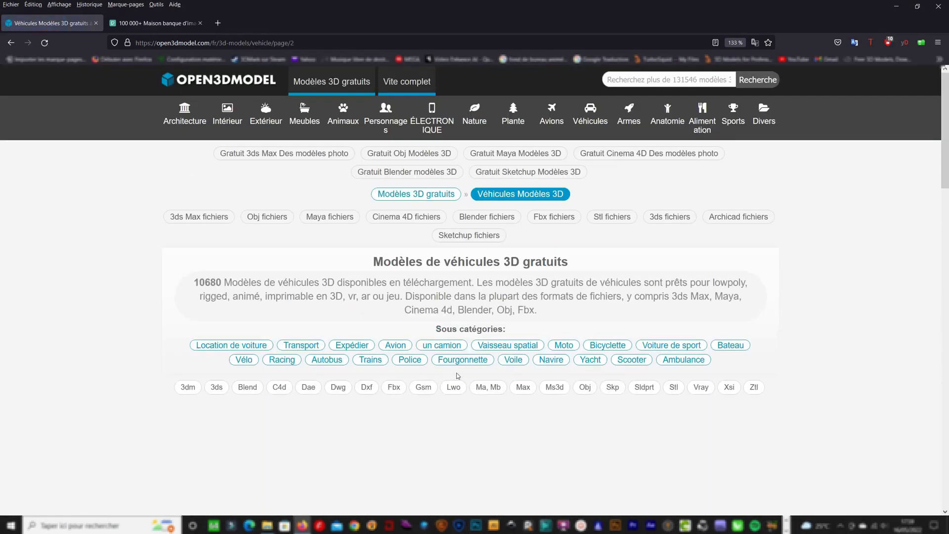
{"action": "scroll", "coordinate": [503, 380], "scroll_direction": "down", "scroll_amount": 4}
{"action": "scroll", "coordinate": [505, 382], "scroll_direction": "down", "scroll_amount": 3}
{"action": "scroll", "coordinate": [505, 384], "scroll_direction": "down", "scroll_amount": 2}
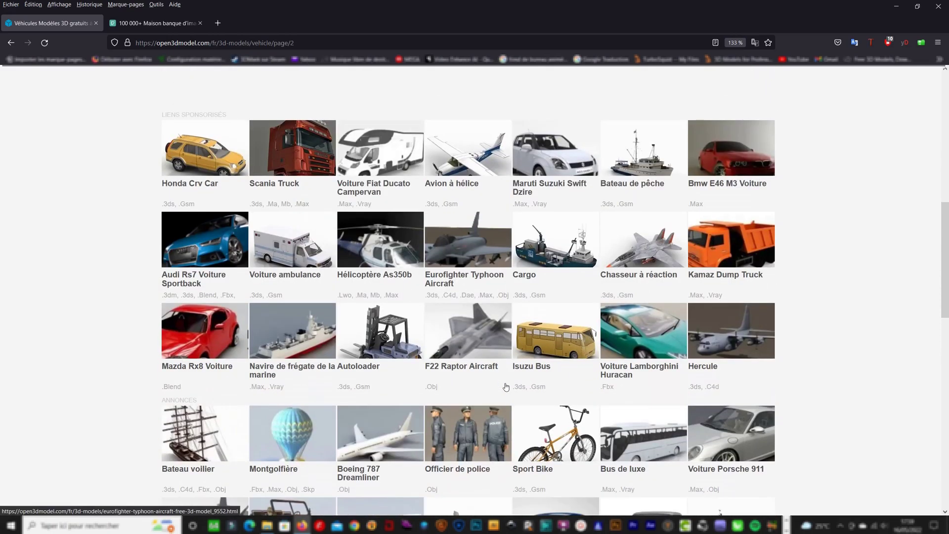
{"action": "scroll", "coordinate": [506, 387], "scroll_direction": "down", "scroll_amount": 2}
{"action": "scroll", "coordinate": [506, 386], "scroll_direction": "down", "scroll_amount": 3}
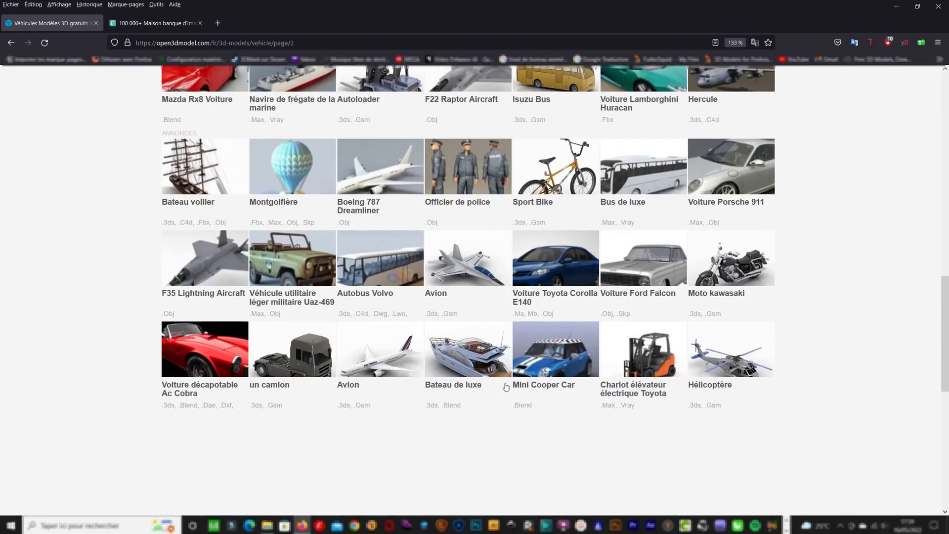
{"action": "scroll", "coordinate": [506, 386], "scroll_direction": "down", "scroll_amount": 2}
{"action": "scroll", "coordinate": [506, 386], "scroll_direction": "down", "scroll_amount": 2}
{"action": "scroll", "coordinate": [505, 388], "scroll_direction": "up", "scroll_amount": 6}
{"action": "scroll", "coordinate": [474, 378], "scroll_direction": "up", "scroll_amount": 5}
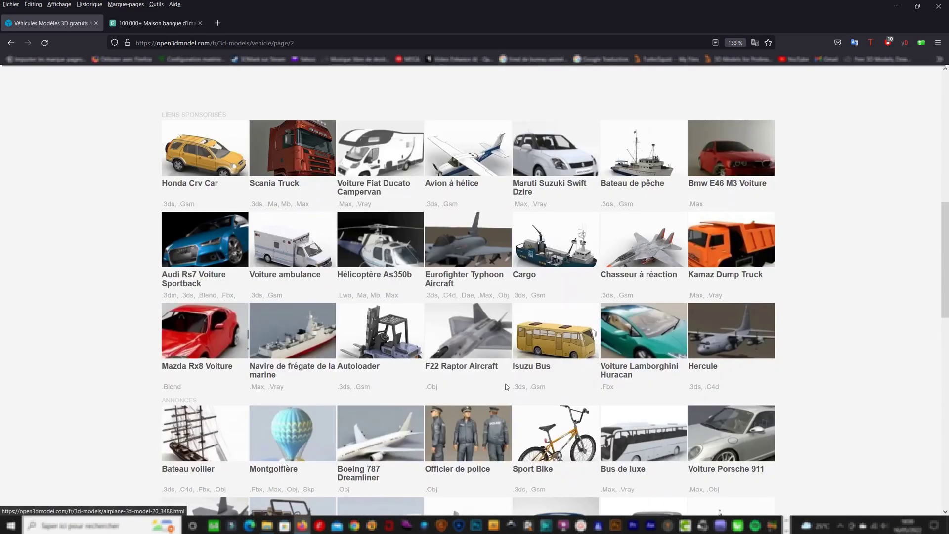
{"action": "scroll", "coordinate": [446, 370], "scroll_direction": "up", "scroll_amount": 5}
Return to Pexels' 'maison' results and scroll far down through the house photos.
{"action": "left_click", "coordinate": [161, 24]}
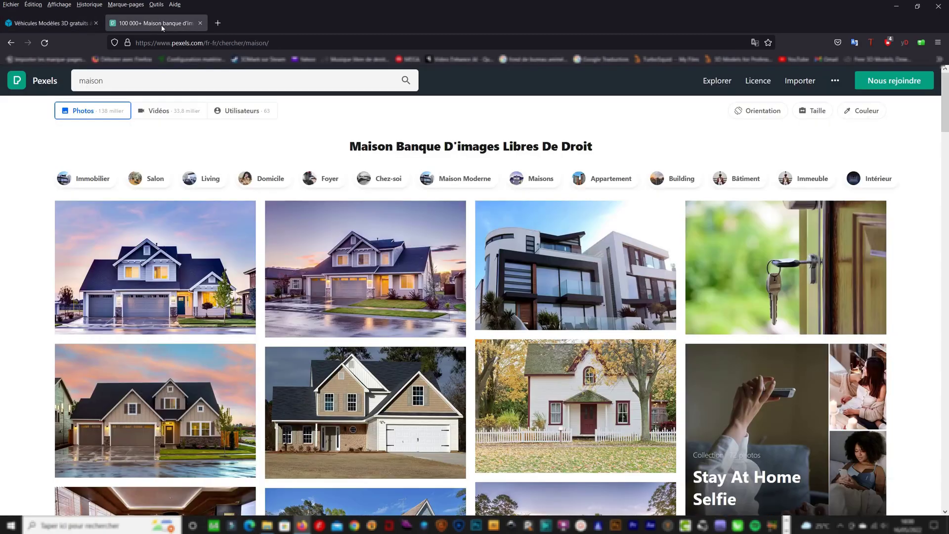
{"action": "scroll", "coordinate": [544, 419], "scroll_direction": "down", "scroll_amount": 2}
{"action": "scroll", "coordinate": [559, 420], "scroll_direction": "down", "scroll_amount": 1}
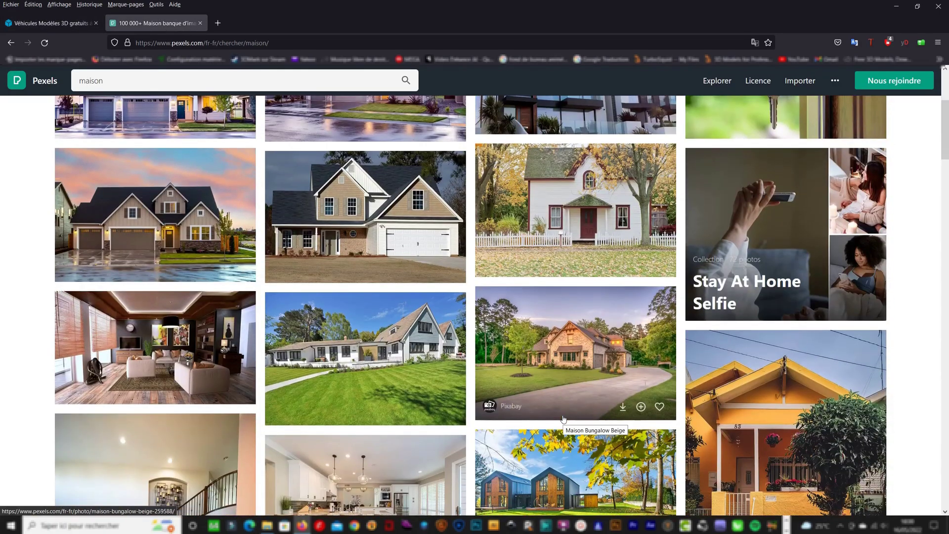
{"action": "scroll", "coordinate": [579, 420], "scroll_direction": "down", "scroll_amount": 2}
{"action": "scroll", "coordinate": [594, 422], "scroll_direction": "down", "scroll_amount": 2}
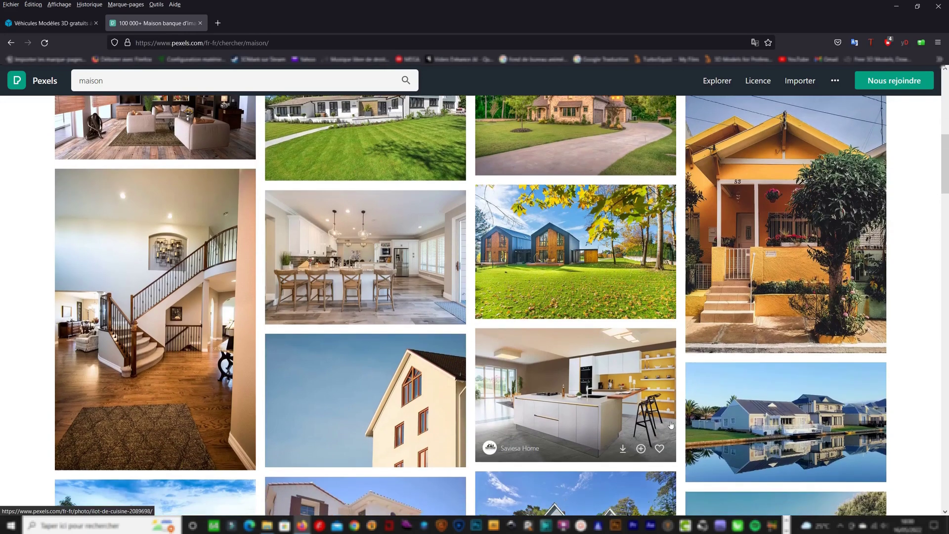
{"action": "scroll", "coordinate": [643, 423], "scroll_direction": "down", "scroll_amount": 3}
{"action": "scroll", "coordinate": [678, 425], "scroll_direction": "down", "scroll_amount": 2}
{"action": "scroll", "coordinate": [677, 424], "scroll_direction": "down", "scroll_amount": 2}
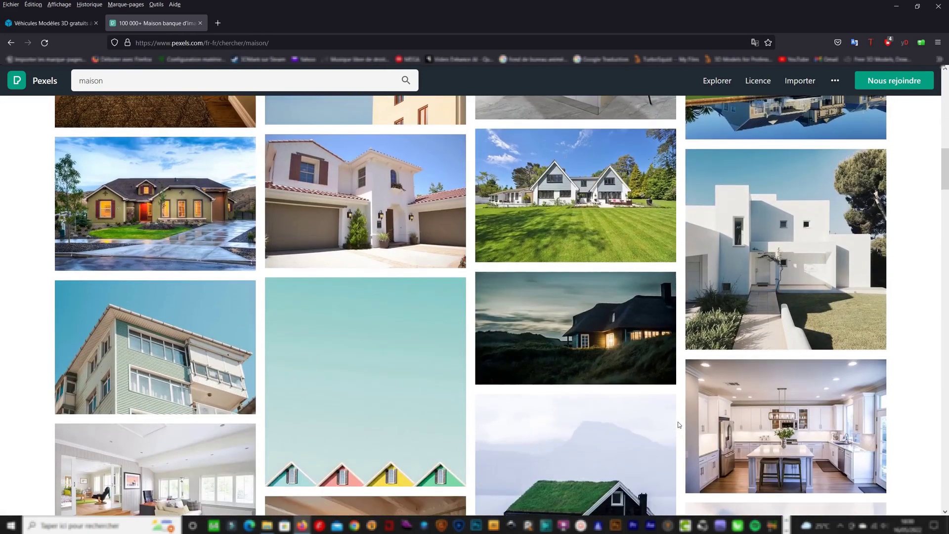
{"action": "scroll", "coordinate": [679, 425], "scroll_direction": "down", "scroll_amount": 2}
{"action": "scroll", "coordinate": [678, 424], "scroll_direction": "down", "scroll_amount": 2}
{"action": "scroll", "coordinate": [678, 424], "scroll_direction": "down", "scroll_amount": 1}
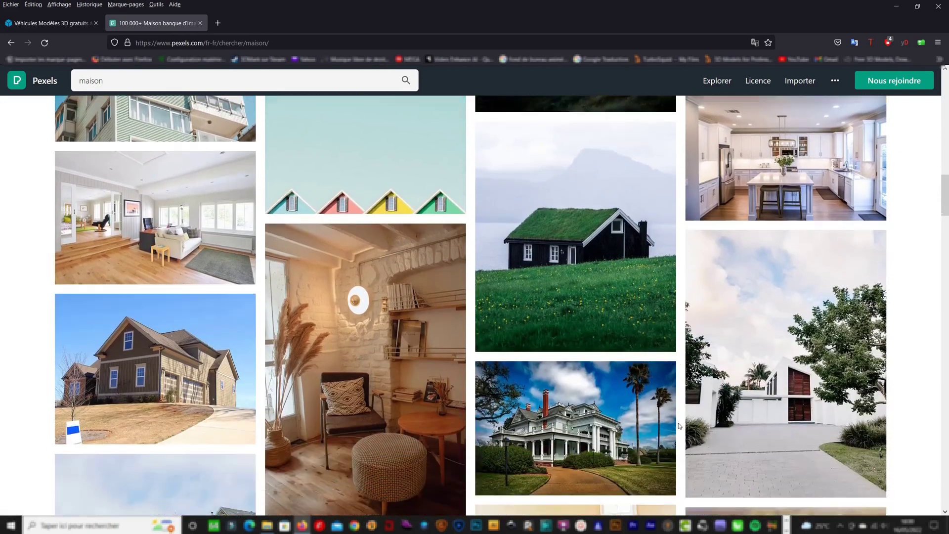
{"action": "scroll", "coordinate": [678, 425], "scroll_direction": "down", "scroll_amount": 2}
{"action": "scroll", "coordinate": [679, 426], "scroll_direction": "down", "scroll_amount": 3}
{"action": "scroll", "coordinate": [679, 426], "scroll_direction": "down", "scroll_amount": 3}
{"action": "scroll", "coordinate": [680, 427], "scroll_direction": "down", "scroll_amount": 2}
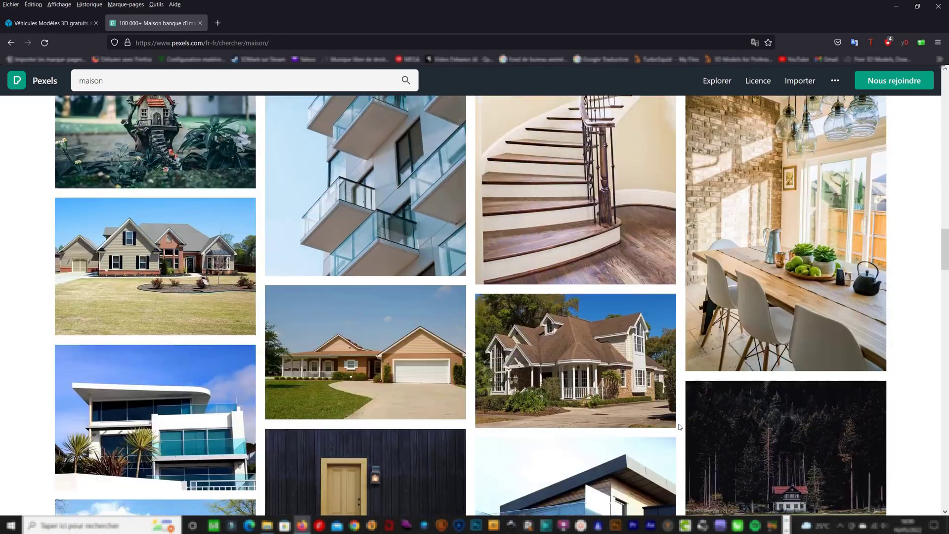
{"action": "scroll", "coordinate": [680, 428], "scroll_direction": "down", "scroll_amount": 3}
{"action": "scroll", "coordinate": [681, 430], "scroll_direction": "down", "scroll_amount": 3}
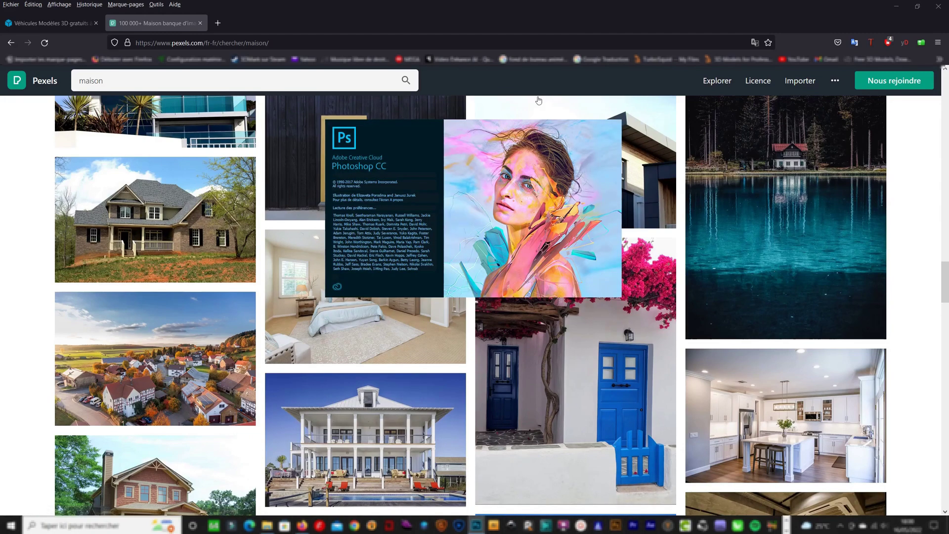
Bring up Photoshop and create a new blank document, Sans titre-1, from a preset.
{"action": "left_click", "coordinate": [893, 9]}
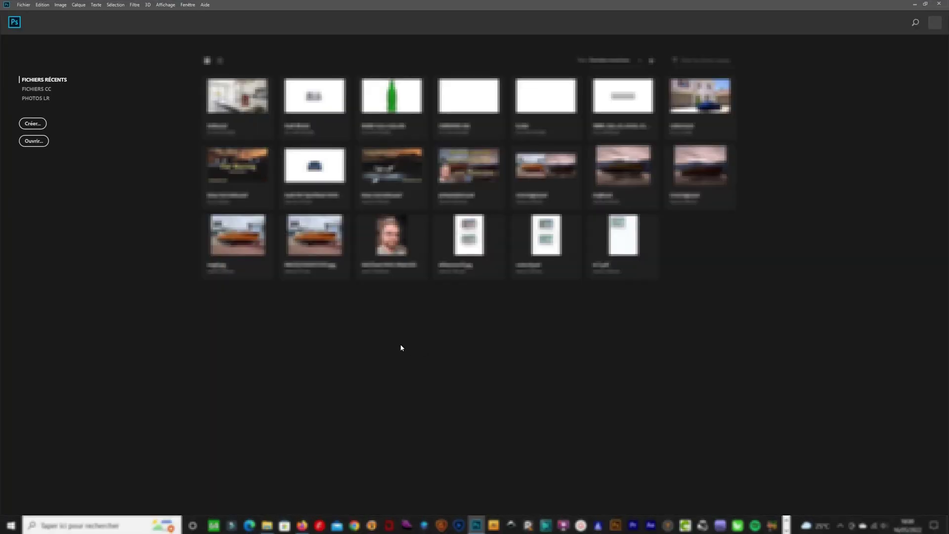
{"action": "left_click", "coordinate": [33, 124]}
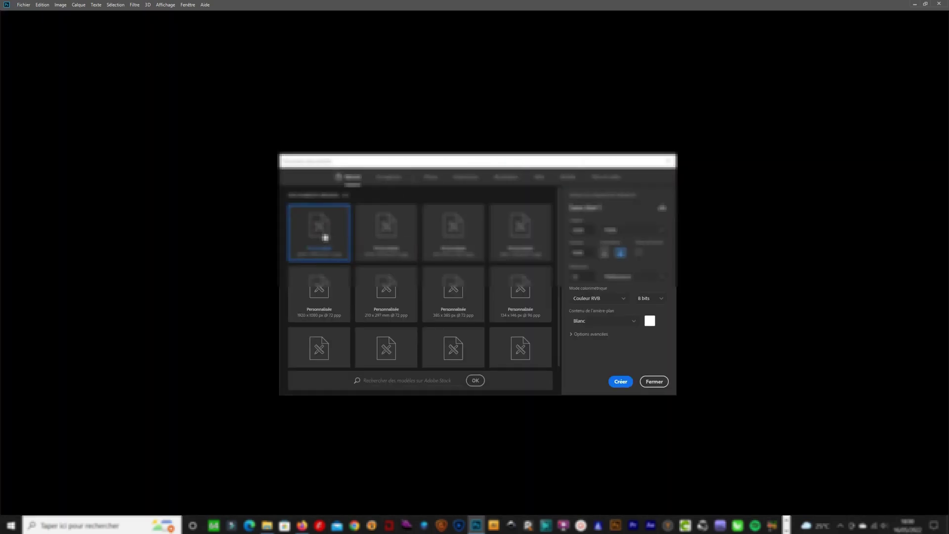
{"action": "double_click", "coordinate": [326, 237]}
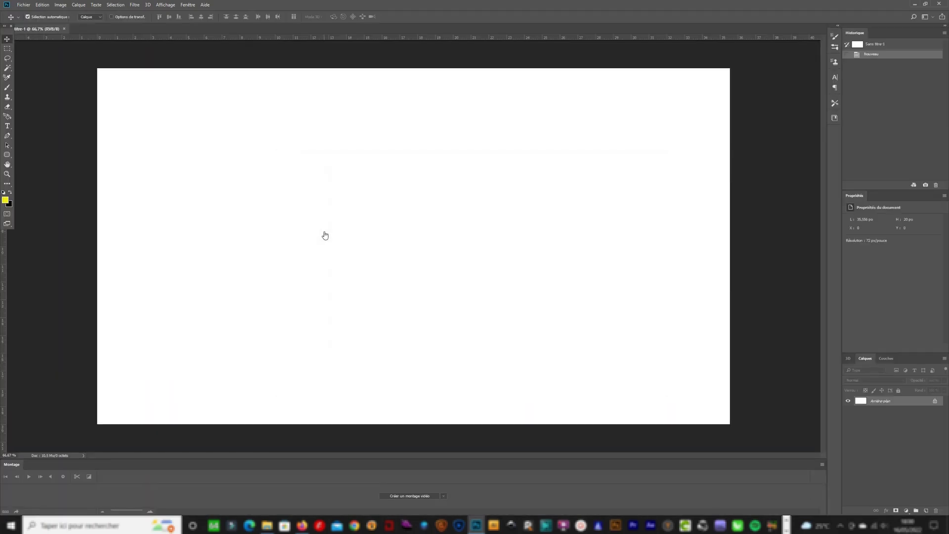
{"action": "left_click", "coordinate": [23, 5]}
Import and link the Audi RS7 Sportback Perfomance 3DS model, accepting the default scene size.
{"action": "left_click", "coordinate": [83, 191]}
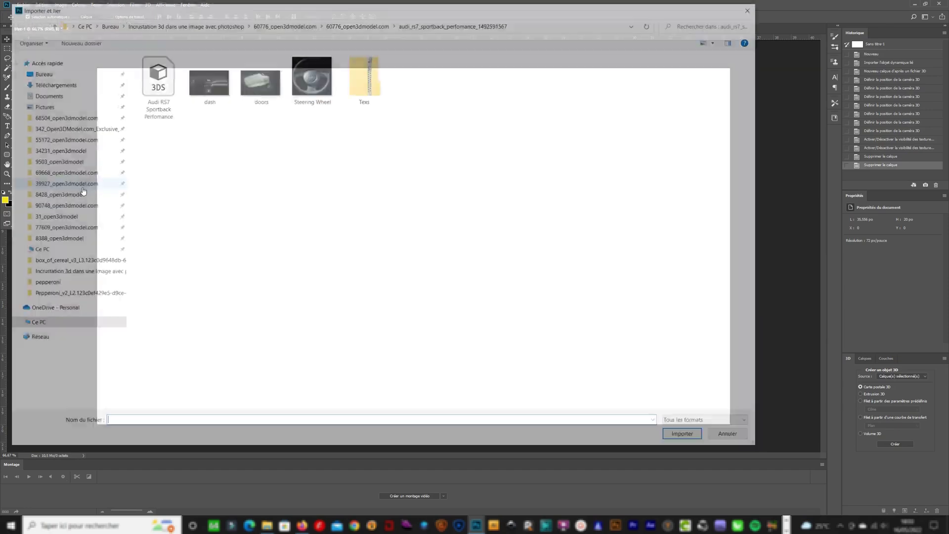
{"action": "double_click", "coordinate": [155, 79]}
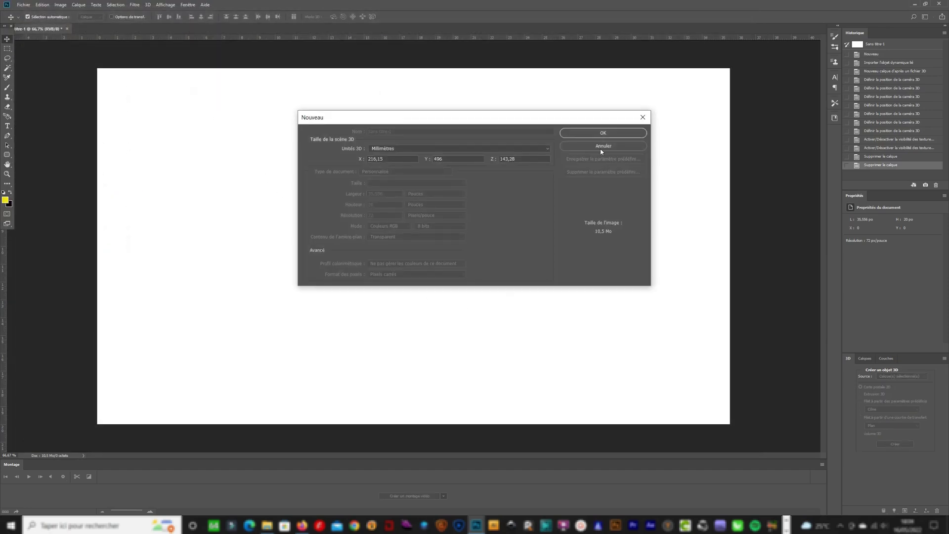
{"action": "left_click", "coordinate": [601, 148]}
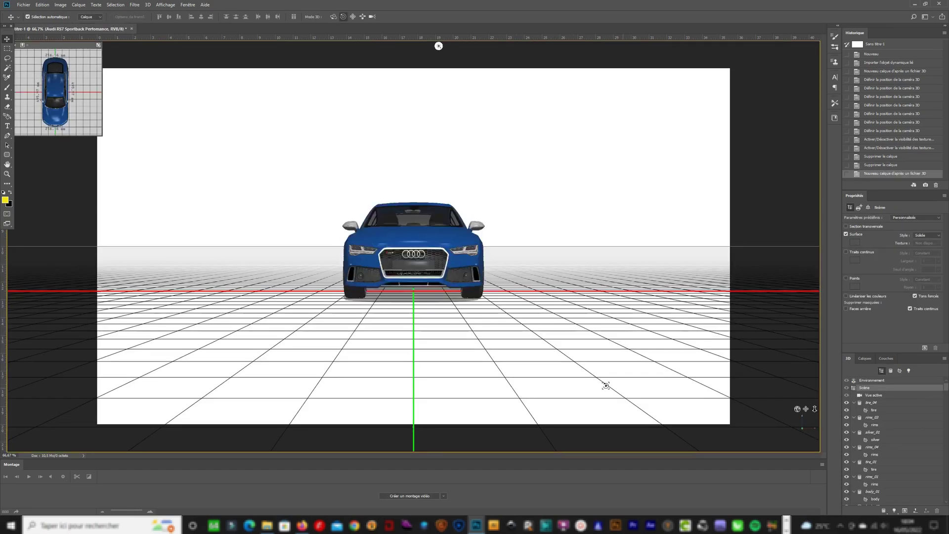
Orbit and pan the 3D camera to a raised rear three-quarter view, car lower right.
{"action": "left_click_drag", "start_coordinate": [797, 409], "coordinate": [848, 409]}
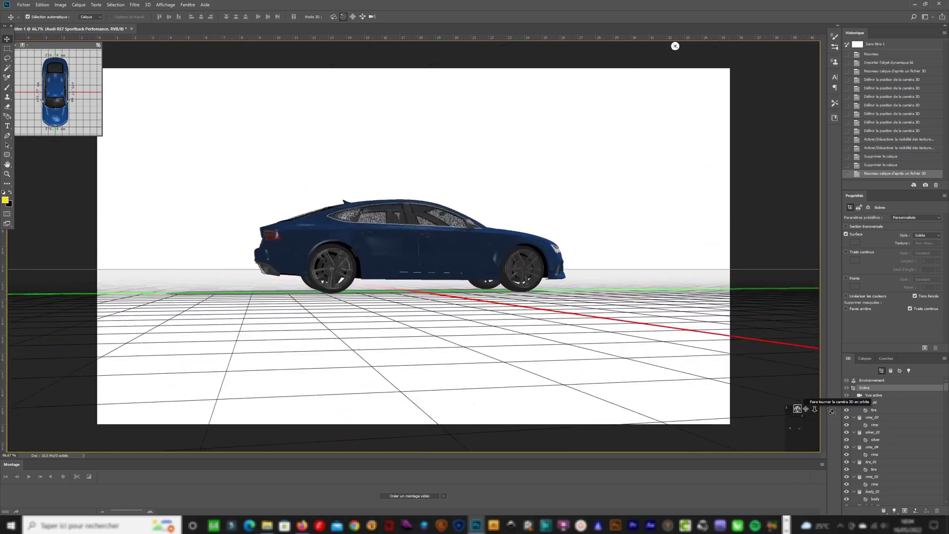
{"action": "left_click_drag", "start_coordinate": [847, 409], "coordinate": [837, 413]}
{"action": "left_click_drag", "start_coordinate": [636, 393], "coordinate": [635, 394]}
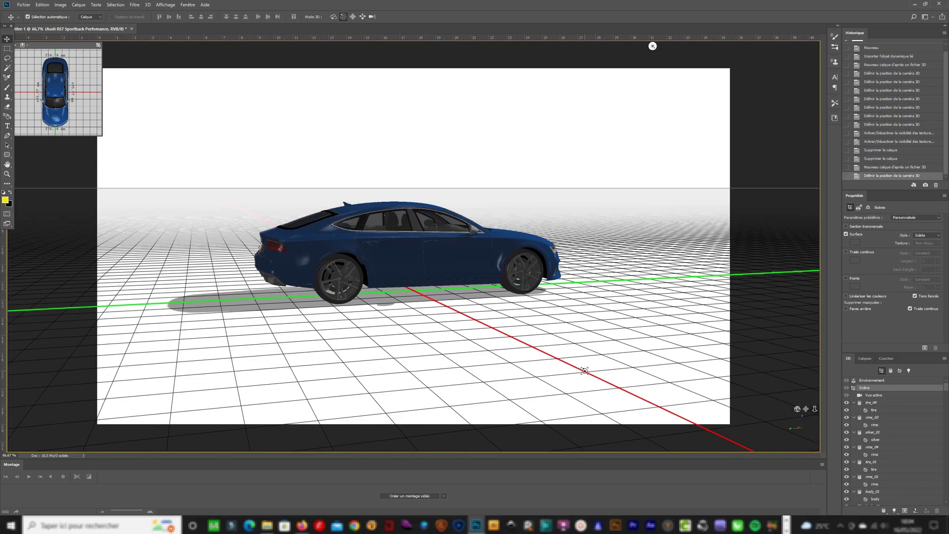
{"action": "left_click_drag", "start_coordinate": [815, 413], "coordinate": [820, 419]}
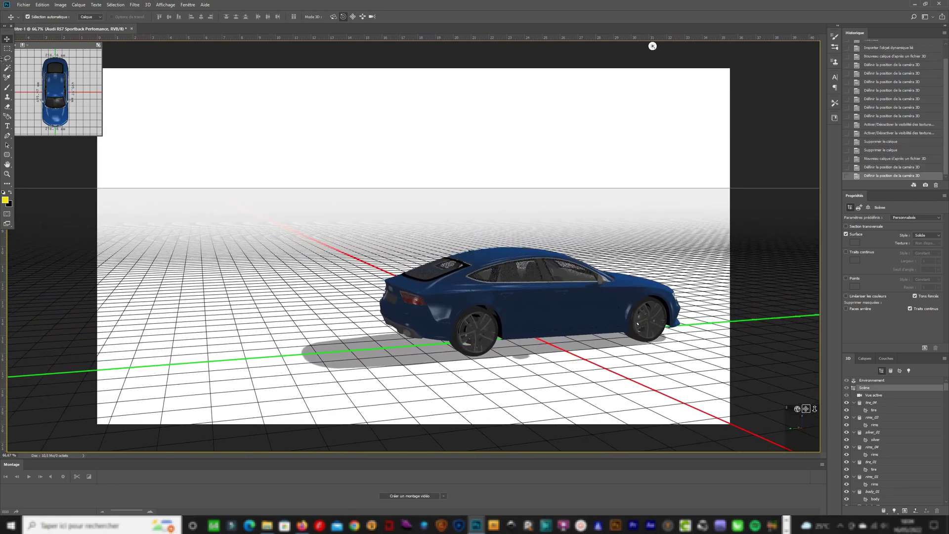
{"action": "left_click", "coordinate": [23, 4]}
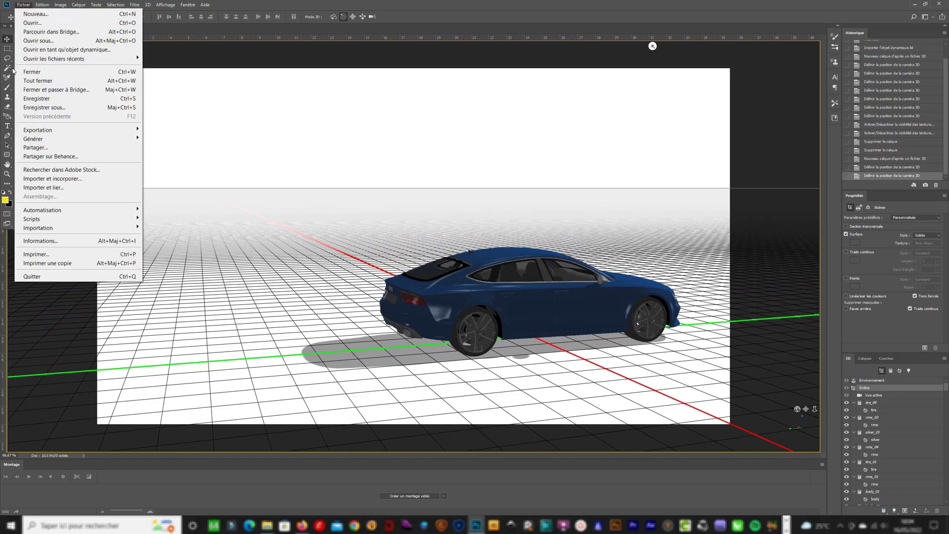
Place the white house driveway photo as a linked smart object, enlarged and shifted up.
{"action": "left_click", "coordinate": [49, 188]}
{"action": "double_click", "coordinate": [160, 145]}
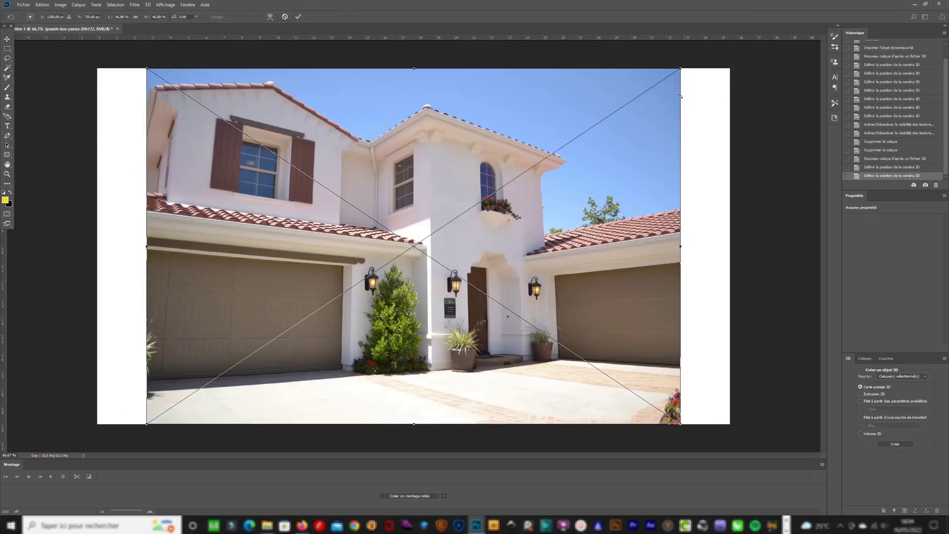
{"action": "left_click_drag", "start_coordinate": [681, 69], "coordinate": [741, 50]}
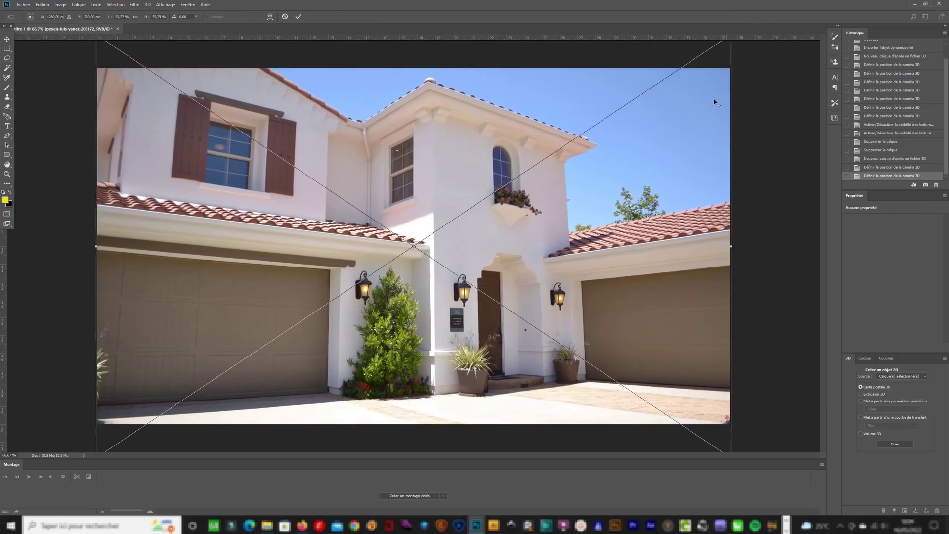
{"action": "left_click_drag", "start_coordinate": [619, 270], "coordinate": [621, 233]}
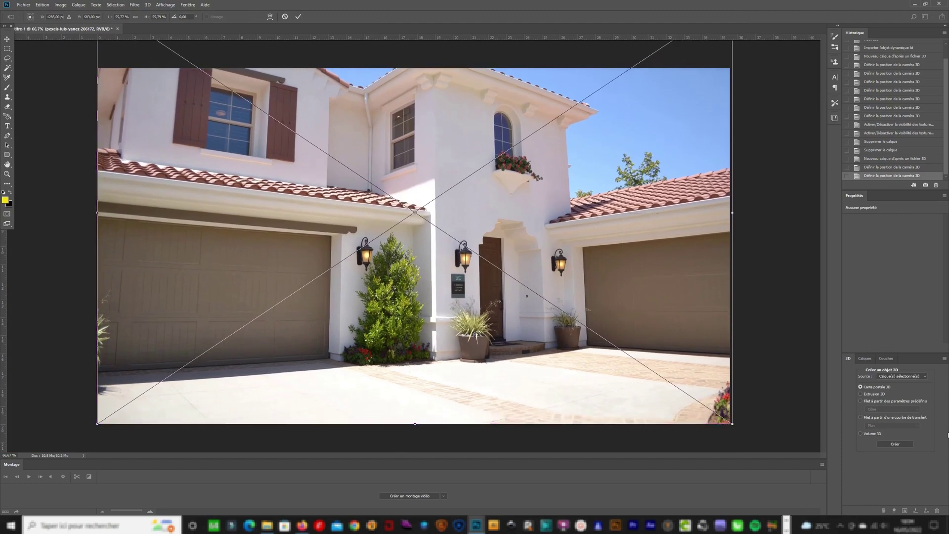
{"action": "left_click", "coordinate": [6, 45]}
{"action": "left_click", "coordinate": [444, 192]}
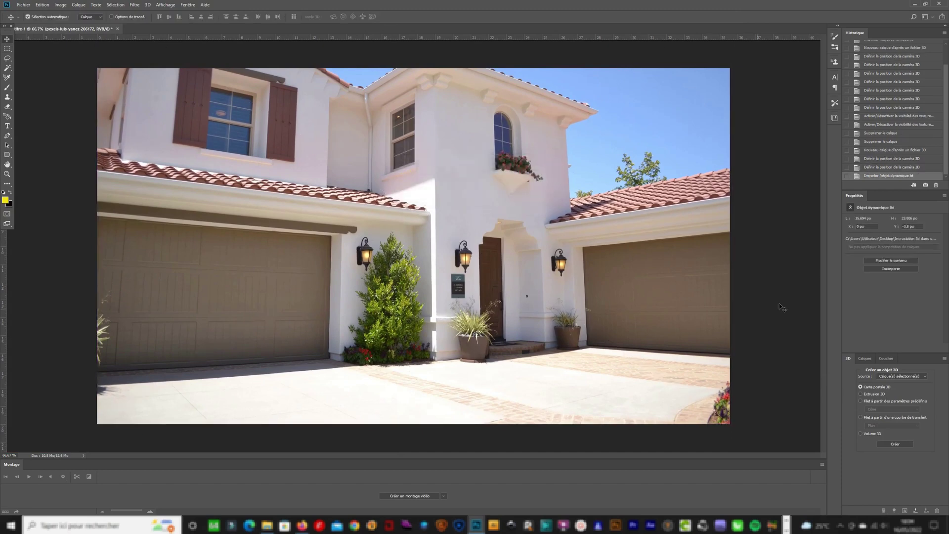
In the Calques panel, move the Audi 3D layer above the house photo layer.
{"action": "left_click", "coordinate": [866, 360]}
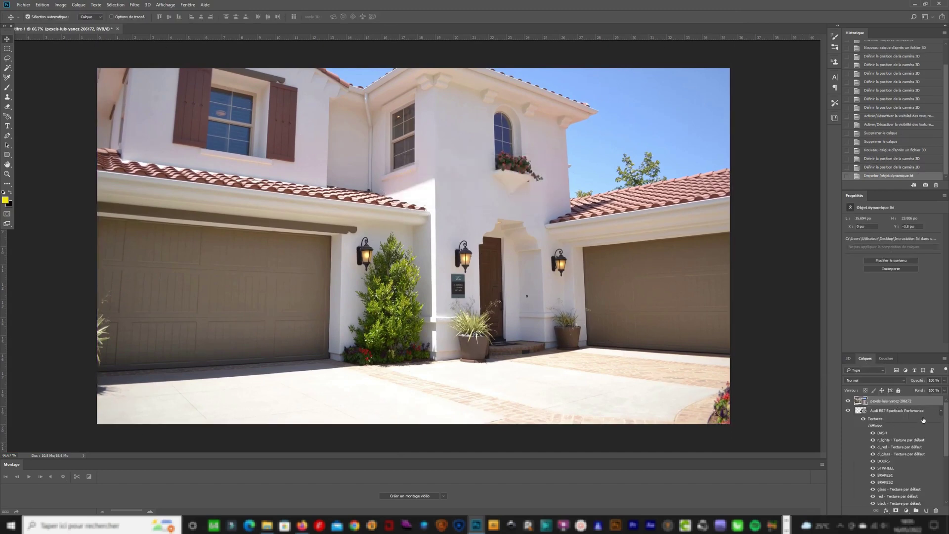
{"action": "left_click", "coordinate": [942, 412]}
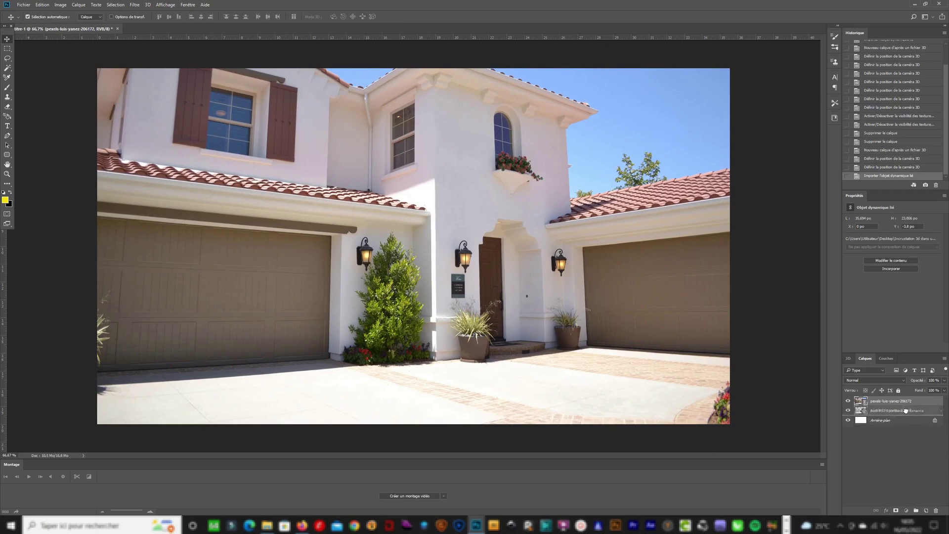
{"action": "left_click_drag", "start_coordinate": [906, 404], "coordinate": [908, 413]}
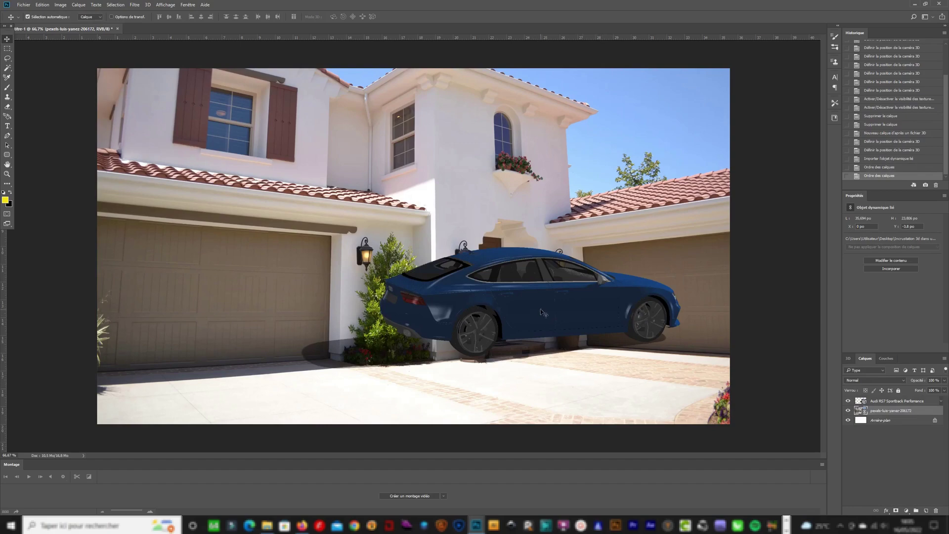
{"action": "left_click", "coordinate": [542, 313]}
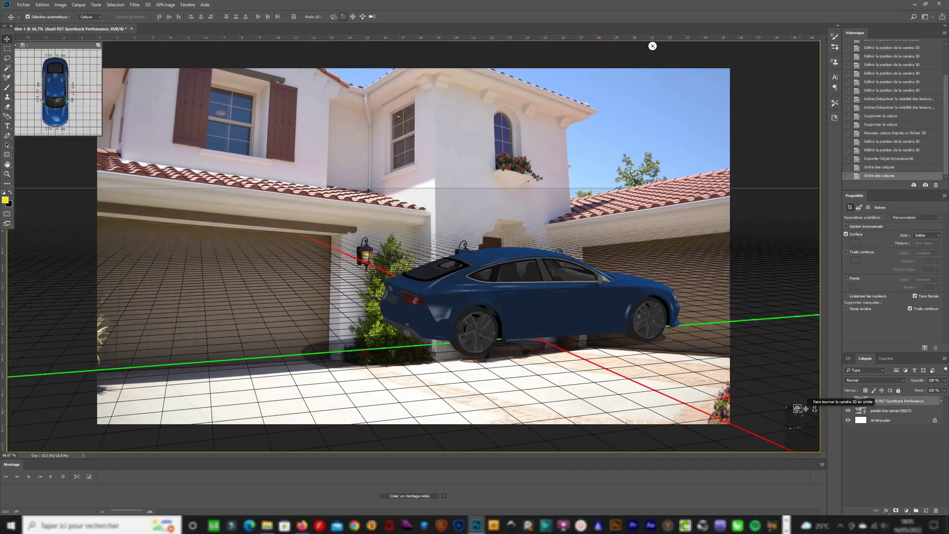
Lower and level the 3D camera so the Audi's ground grid aligns with the driveway paving.
{"action": "left_click_drag", "start_coordinate": [798, 409], "coordinate": [800, 401]}
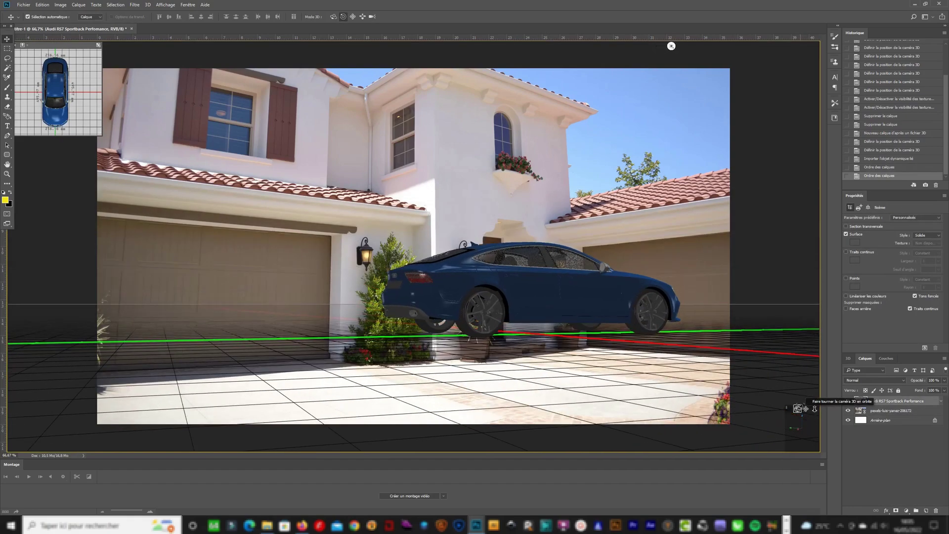
{"action": "left_click_drag", "start_coordinate": [672, 46], "coordinate": [675, 46]}
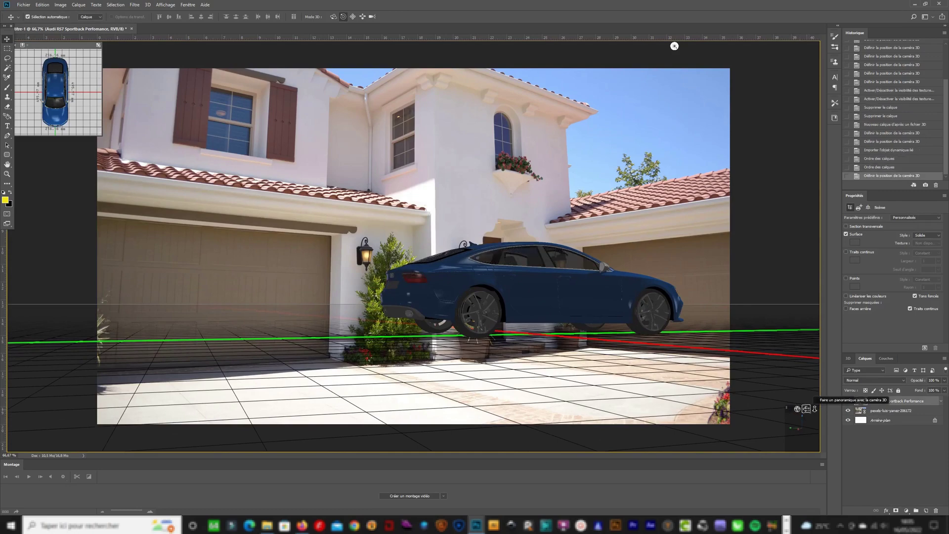
{"action": "mouse_move", "coordinate": [807, 409]}
{"action": "left_mouse_down"}
{"action": "mouse_move", "coordinate": [807, 424]}
{"action": "mouse_move", "coordinate": [822, 429]}
{"action": "mouse_move", "coordinate": [797, 409]}
{"action": "left_mouse_up"}
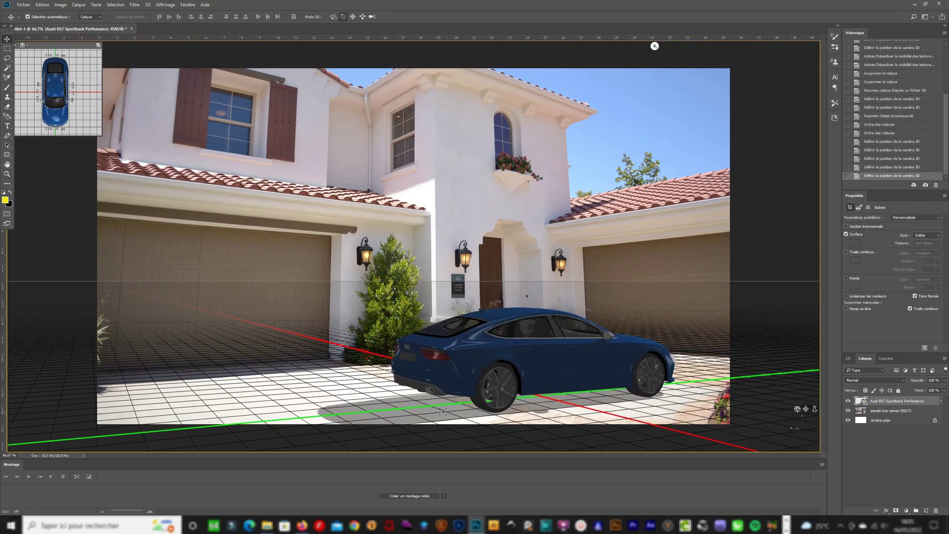
Show the Caméra 3D and Coordonnées properties, then select the scene's infinite light.
{"action": "left_click", "coordinate": [616, 436]}
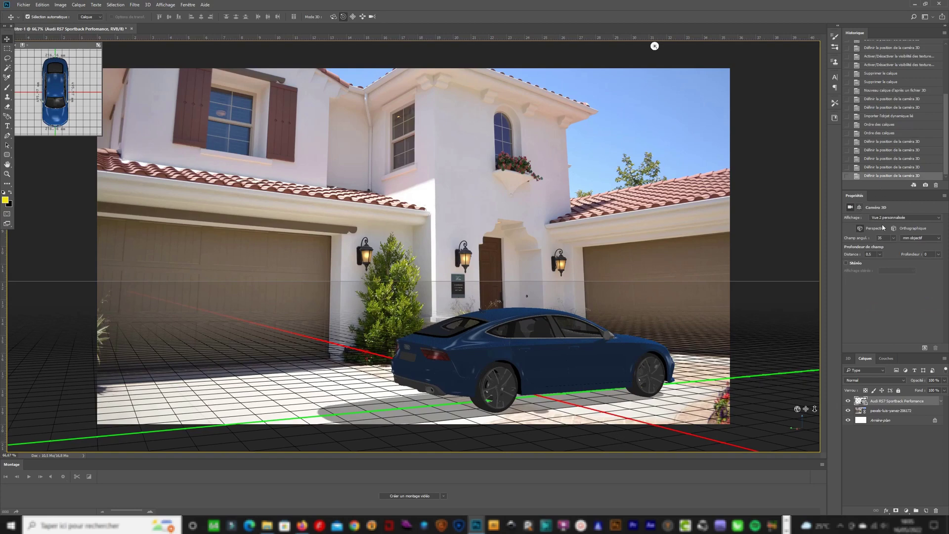
{"action": "left_click", "coordinate": [859, 208]}
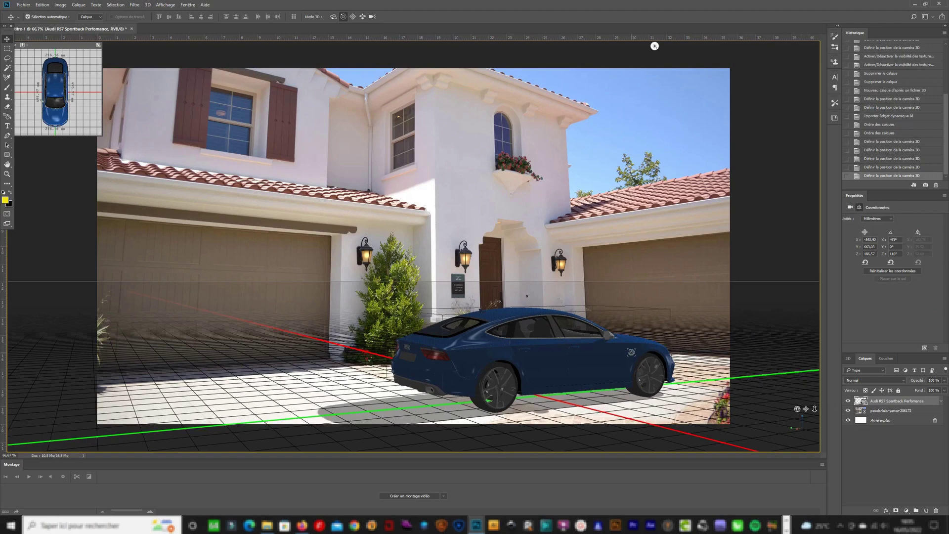
{"action": "left_click", "coordinate": [655, 46]}
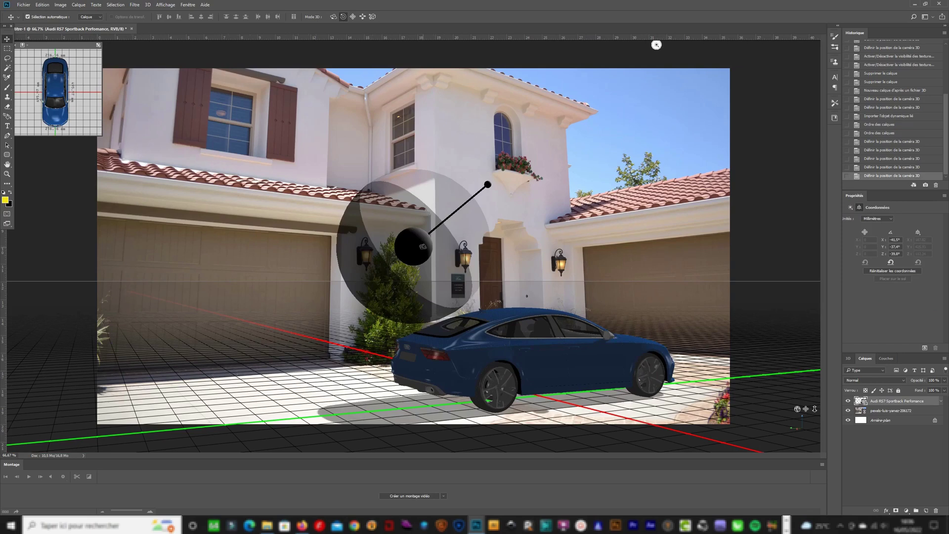
Rotate the infinite light gizmo until the light shines down from the upper left.
{"action": "mouse_move", "coordinate": [404, 235]}
{"action": "left_mouse_down"}
{"action": "mouse_move", "coordinate": [457, 263]}
{"action": "mouse_move", "coordinate": [435, 267]}
{"action": "mouse_move", "coordinate": [405, 214]}
{"action": "mouse_move", "coordinate": [306, 194]}
{"action": "left_mouse_up"}
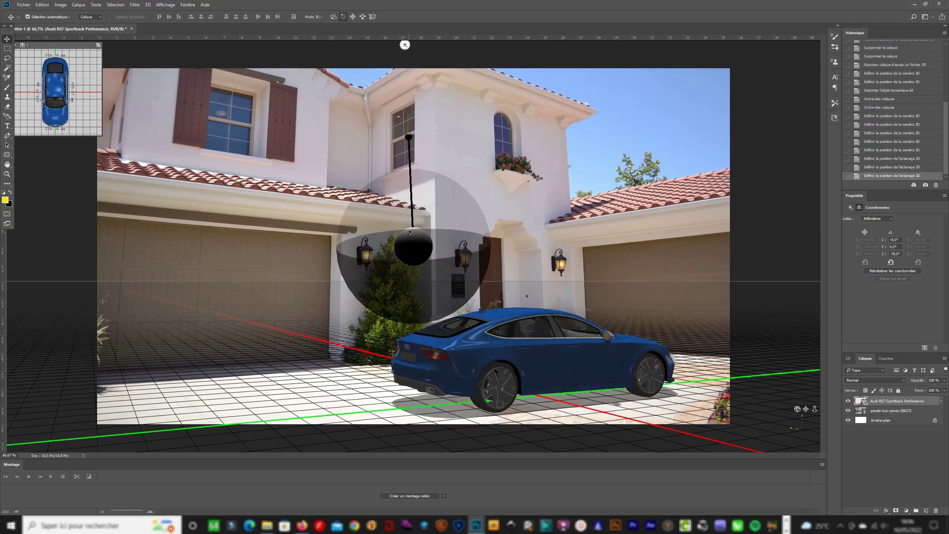
{"action": "mouse_move", "coordinate": [404, 176]}
{"action": "left_mouse_down"}
{"action": "mouse_move", "coordinate": [347, 166]}
{"action": "mouse_move", "coordinate": [483, 206]}
{"action": "left_mouse_up"}
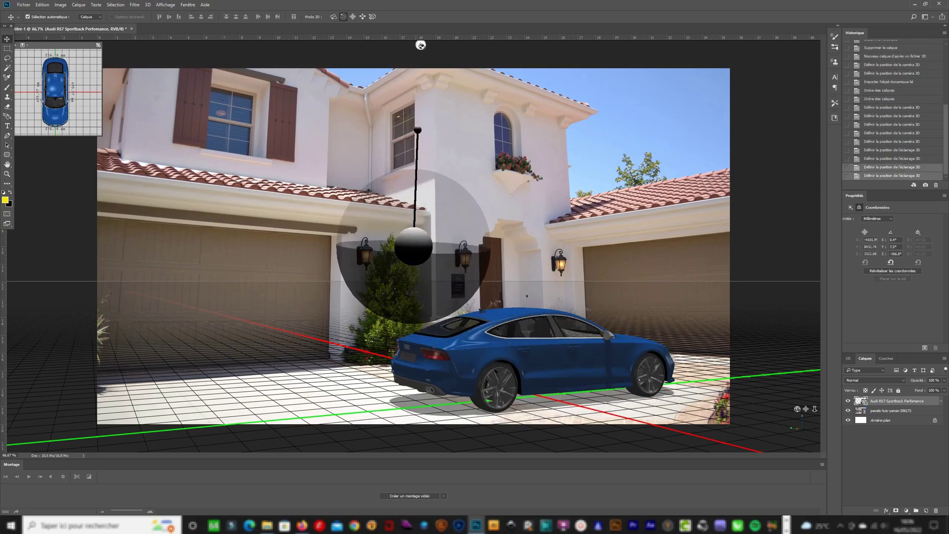
{"action": "mouse_move", "coordinate": [483, 207]}
{"action": "left_mouse_down"}
{"action": "mouse_move", "coordinate": [324, 189]}
{"action": "mouse_move", "coordinate": [264, 137]}
{"action": "left_mouse_up"}
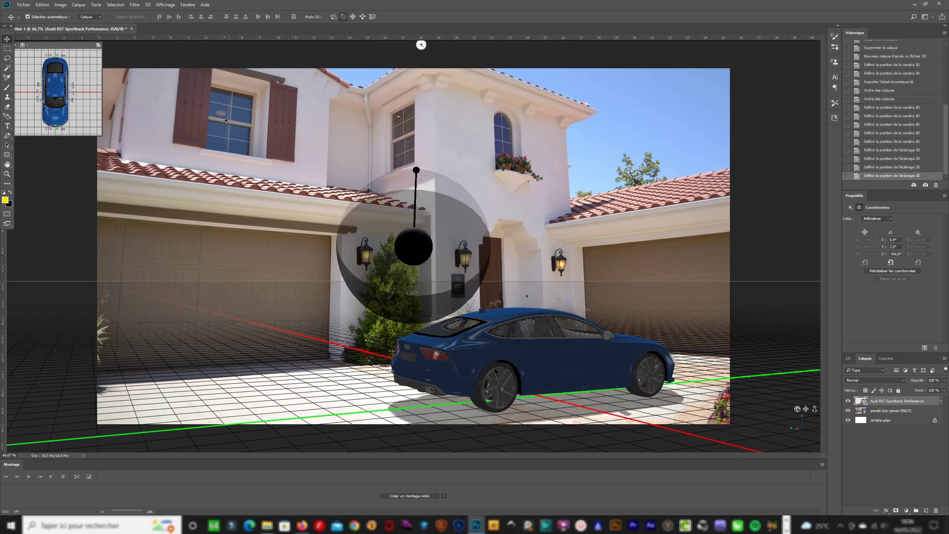
{"action": "mouse_move", "coordinate": [264, 137]}
{"action": "left_mouse_down"}
{"action": "mouse_move", "coordinate": [446, 217]}
{"action": "mouse_move", "coordinate": [438, 291]}
{"action": "mouse_move", "coordinate": [444, 245]}
{"action": "left_mouse_up"}
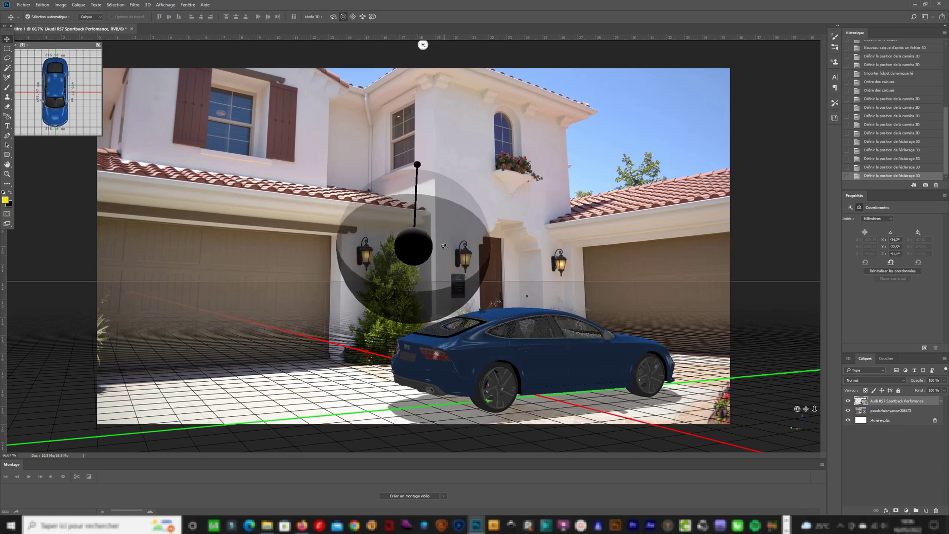
{"action": "left_click_drag", "start_coordinate": [450, 140], "coordinate": [422, 109]}
{"action": "mouse_move", "coordinate": [436, 190]}
{"action": "left_mouse_down"}
{"action": "mouse_move", "coordinate": [541, 190]}
{"action": "mouse_move", "coordinate": [456, 262]}
{"action": "mouse_move", "coordinate": [558, 301]}
{"action": "left_mouse_up"}
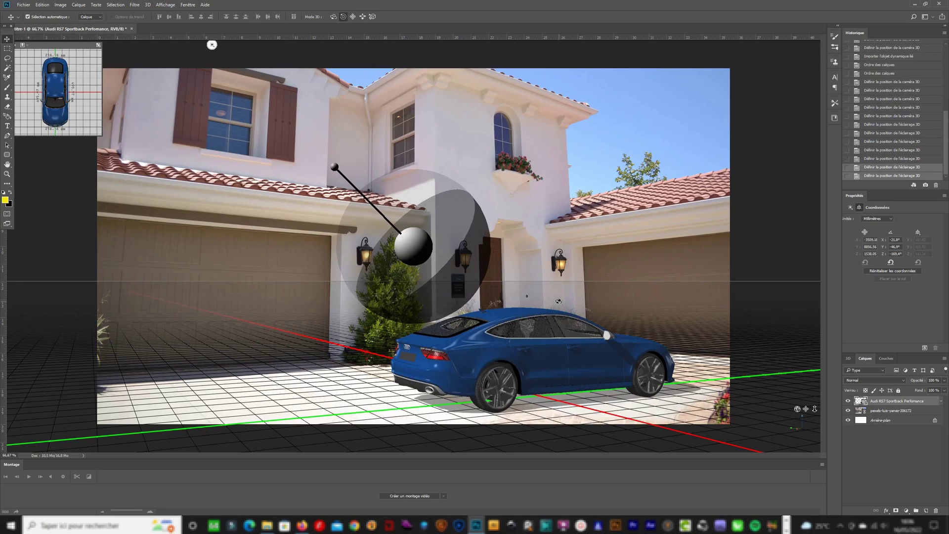
{"action": "left_click_drag", "start_coordinate": [558, 302], "coordinate": [576, 299]}
{"action": "left_click", "coordinate": [850, 208]}
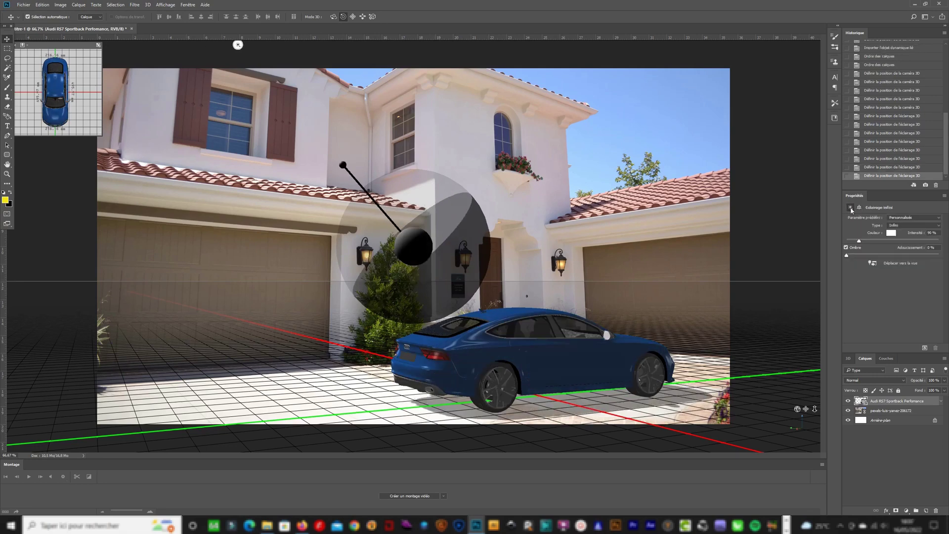
Keep the light's shadows on, soften them to 48 % and raise its intensity to 145 %.
{"action": "left_click", "coordinate": [847, 247]}
{"action": "left_click", "coordinate": [846, 247]}
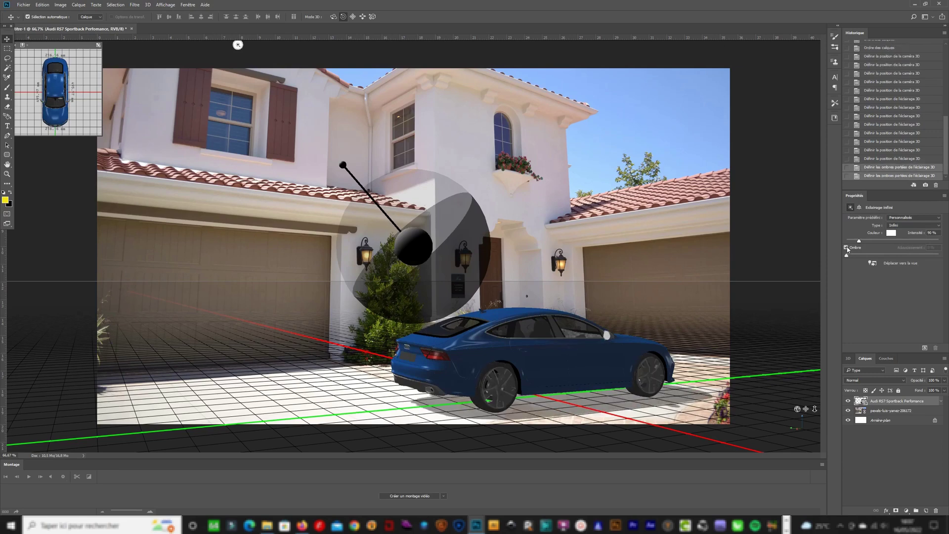
{"action": "mouse_move", "coordinate": [848, 257]}
{"action": "left_mouse_down"}
{"action": "mouse_move", "coordinate": [893, 257]}
{"action": "mouse_move", "coordinate": [854, 259]}
{"action": "left_mouse_up"}
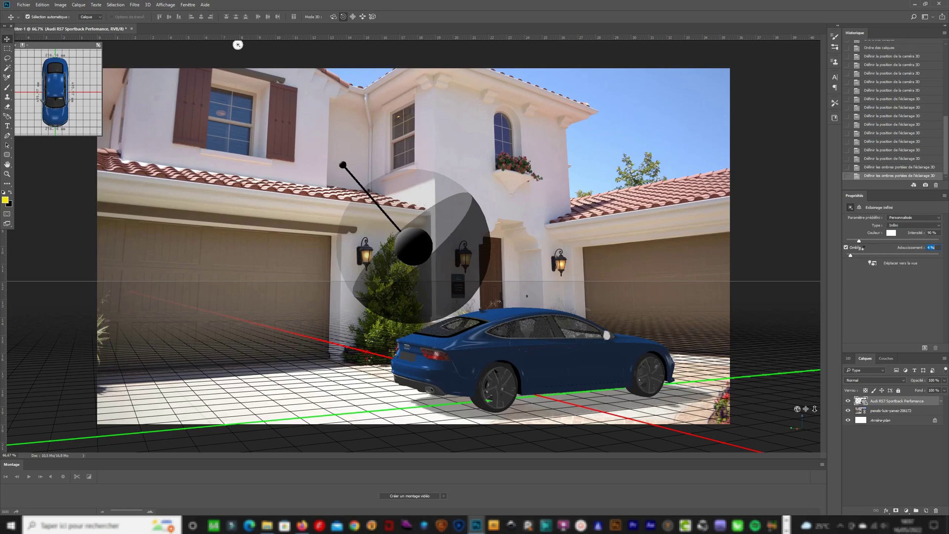
{"action": "left_click_drag", "start_coordinate": [859, 241], "coordinate": [869, 243]}
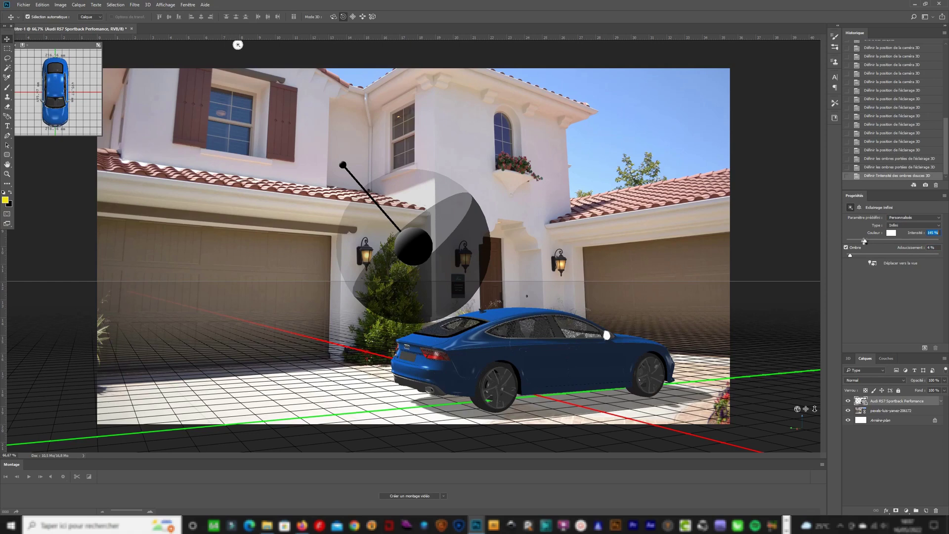
{"action": "left_click_drag", "start_coordinate": [865, 241], "coordinate": [865, 242]}
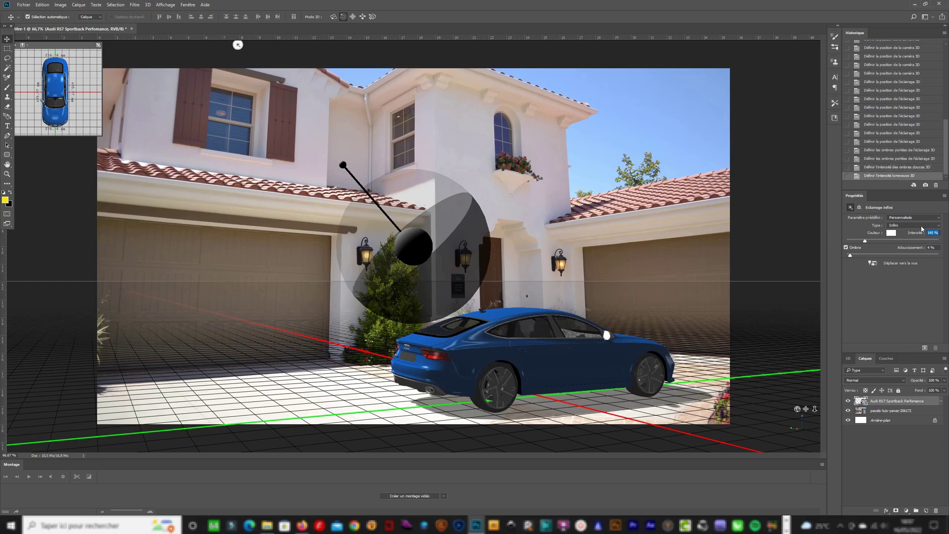
{"action": "left_click", "coordinate": [938, 218]}
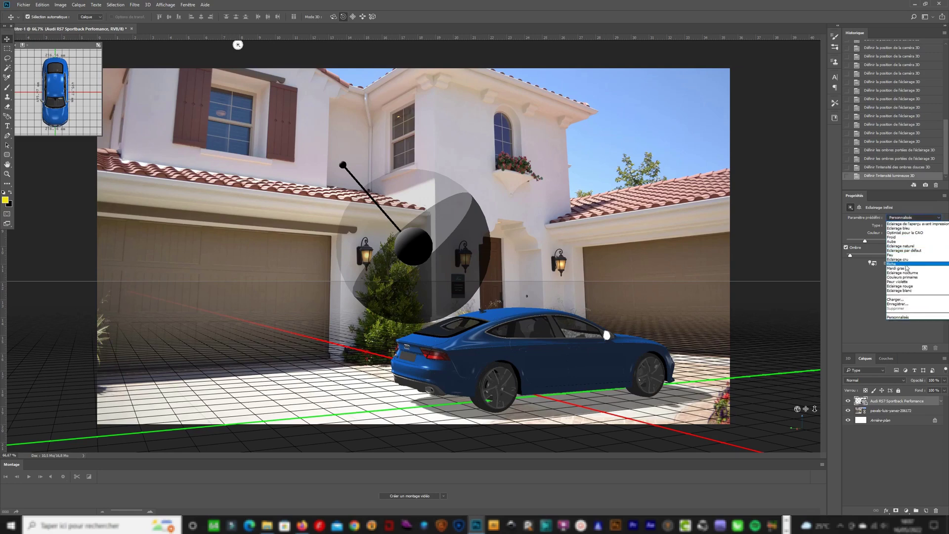
Apply the Eclairage naturel preset, re-aim its infinite light and enable its shadows.
{"action": "left_click", "coordinate": [911, 247]}
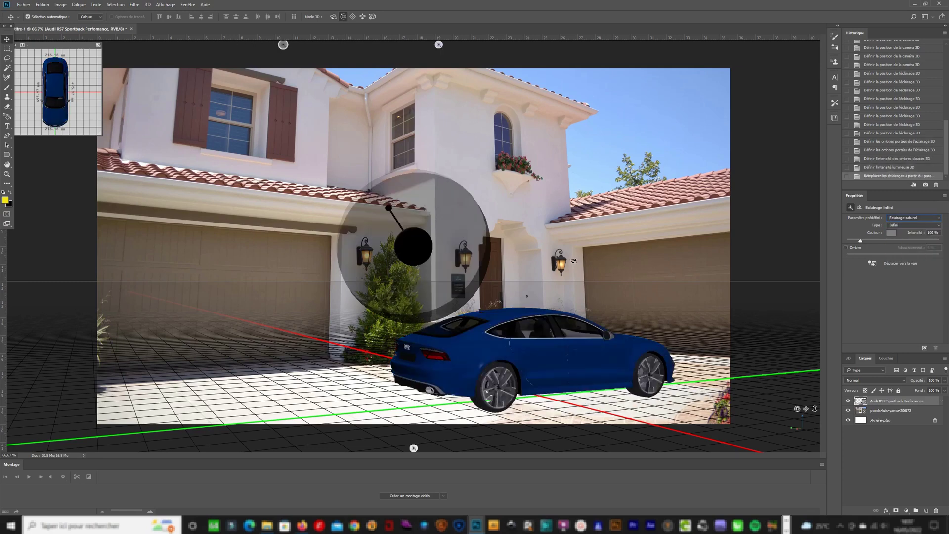
{"action": "left_click", "coordinate": [284, 47]}
{"action": "left_click", "coordinate": [284, 46]}
{"action": "mouse_move", "coordinate": [403, 246]}
{"action": "left_mouse_down"}
{"action": "mouse_move", "coordinate": [415, 249]}
{"action": "mouse_move", "coordinate": [376, 217]}
{"action": "left_mouse_up"}
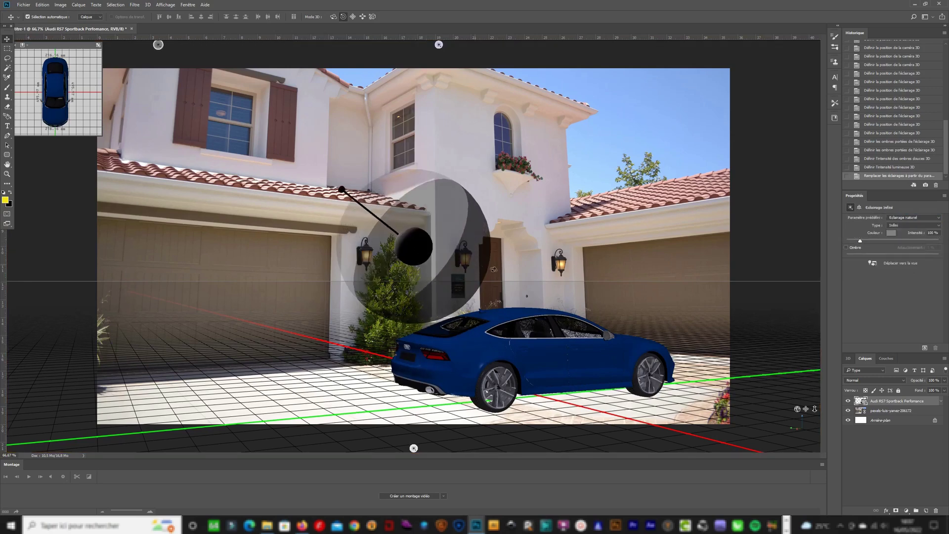
{"action": "left_click_drag", "start_coordinate": [490, 308], "coordinate": [438, 324]}
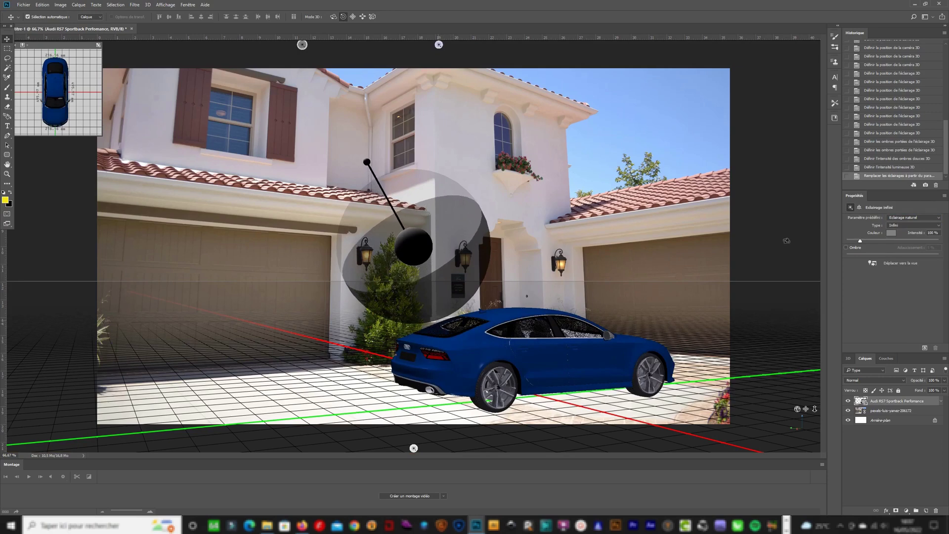
{"action": "left_click", "coordinate": [847, 248]}
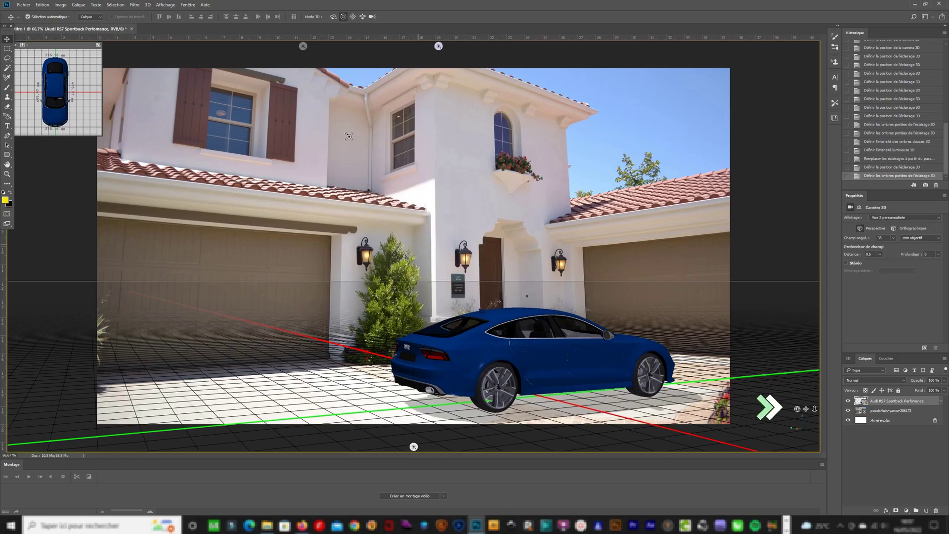
Re-aim the infinite lights downward, first setting intensity to 202 %, then another light to 100.
{"action": "mouse_move", "coordinate": [418, 244]}
{"action": "left_mouse_down"}
{"action": "mouse_move", "coordinate": [393, 361]}
{"action": "mouse_move", "coordinate": [315, 209]}
{"action": "left_mouse_up"}
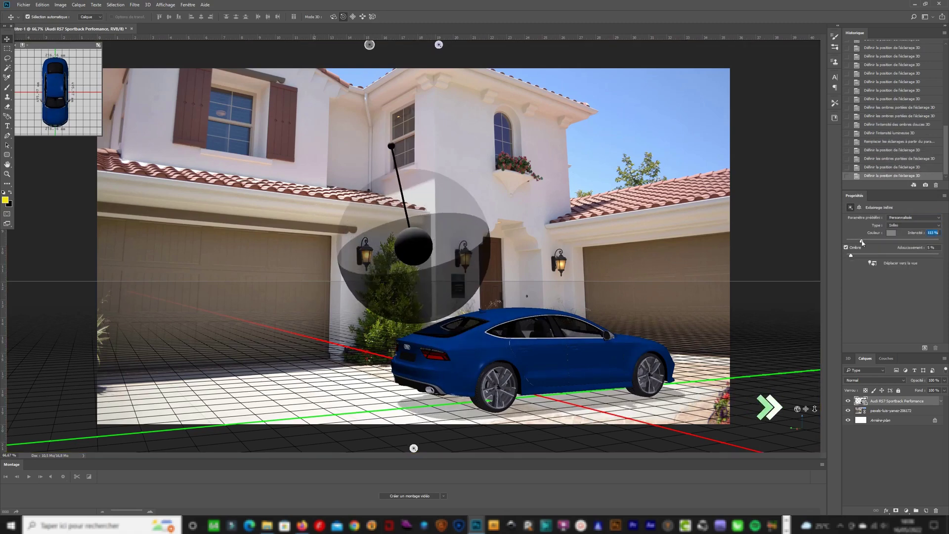
{"action": "left_click_drag", "start_coordinate": [799, 275], "coordinate": [753, 278]}
{"action": "left_click", "coordinate": [439, 45]}
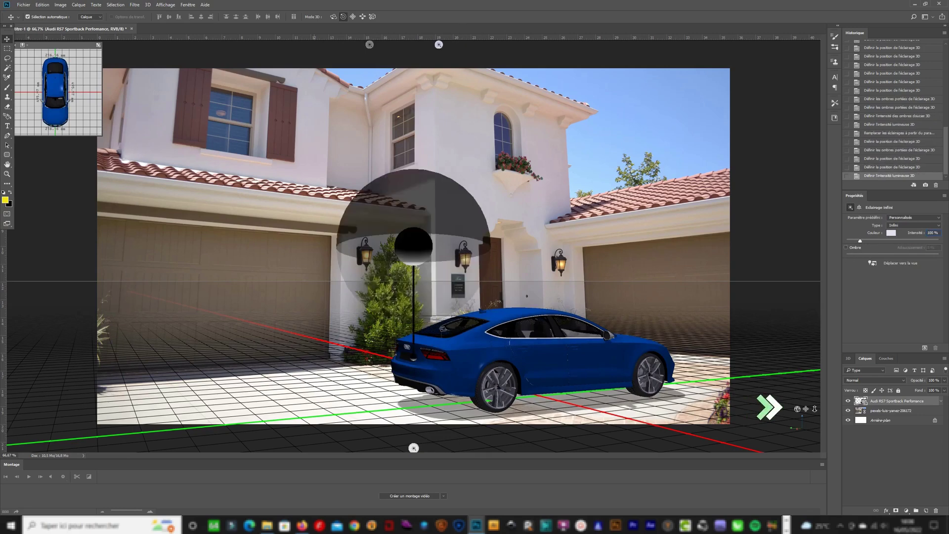
{"action": "left_click_drag", "start_coordinate": [416, 324], "coordinate": [409, 151]}
{"action": "left_click_drag", "start_coordinate": [861, 241], "coordinate": [841, 250]}
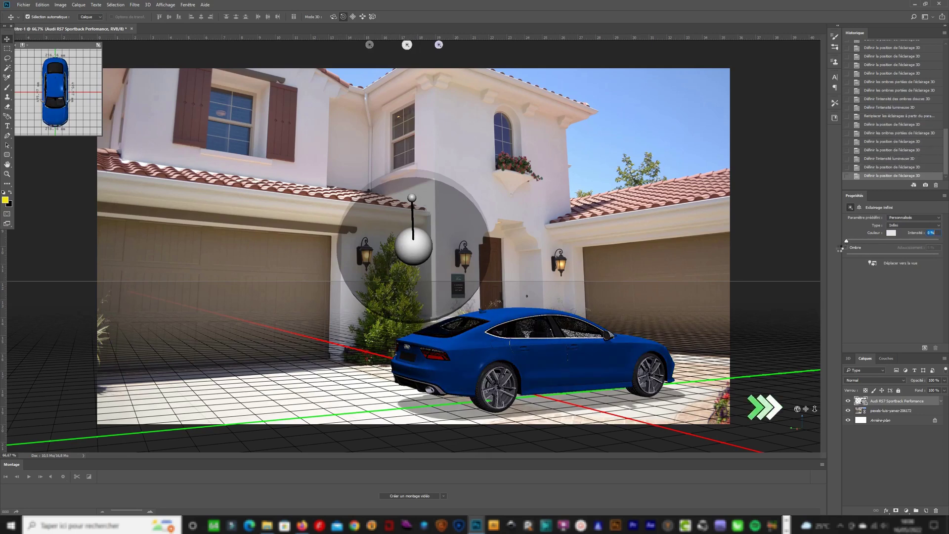
{"action": "type", "text": "100"}
{"action": "key", "text": "Return"}
Enable the light's shadows and swing it to shine from above-left onto the Audi.
{"action": "left_click_drag", "start_coordinate": [411, 198], "coordinate": [573, 220]}
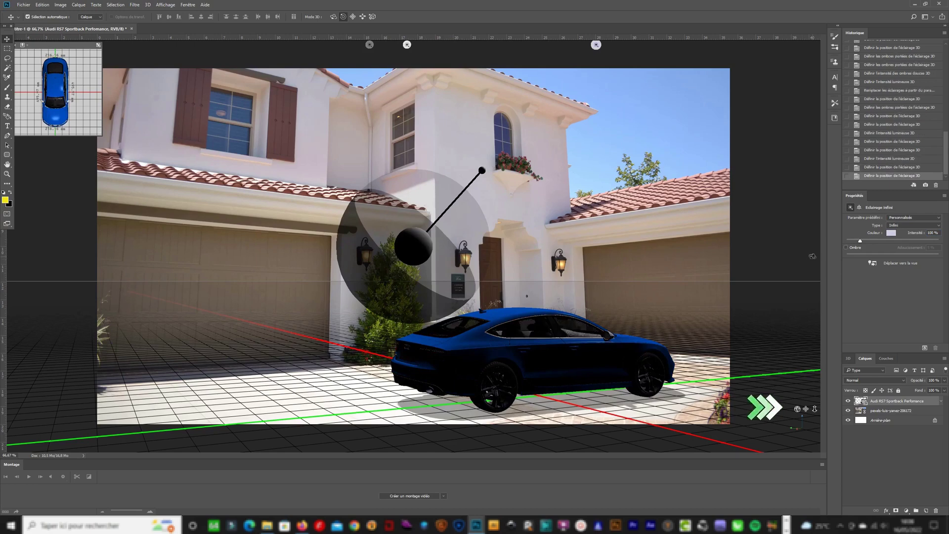
{"action": "left_click_drag", "start_coordinate": [860, 240], "coordinate": [876, 242]}
{"action": "left_click", "coordinate": [846, 248]}
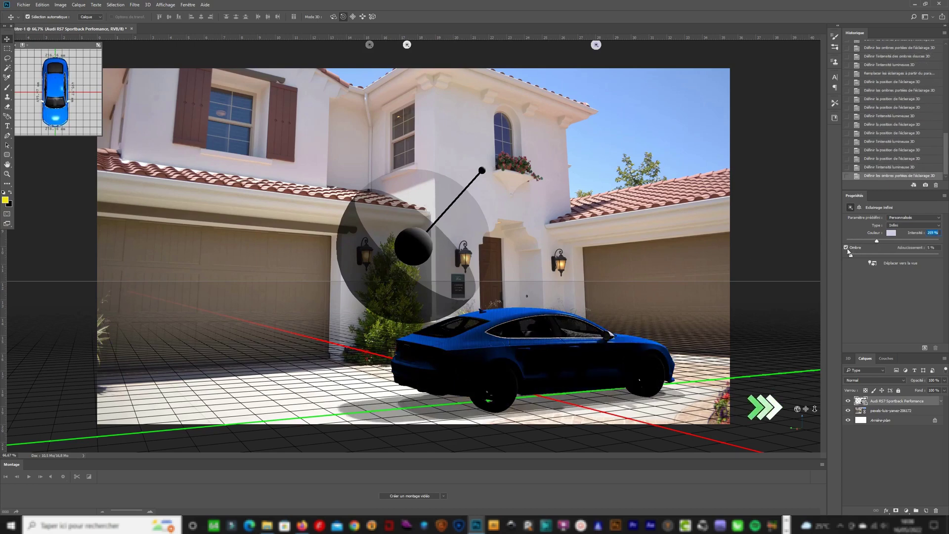
{"action": "left_click_drag", "start_coordinate": [489, 248], "coordinate": [339, 235]}
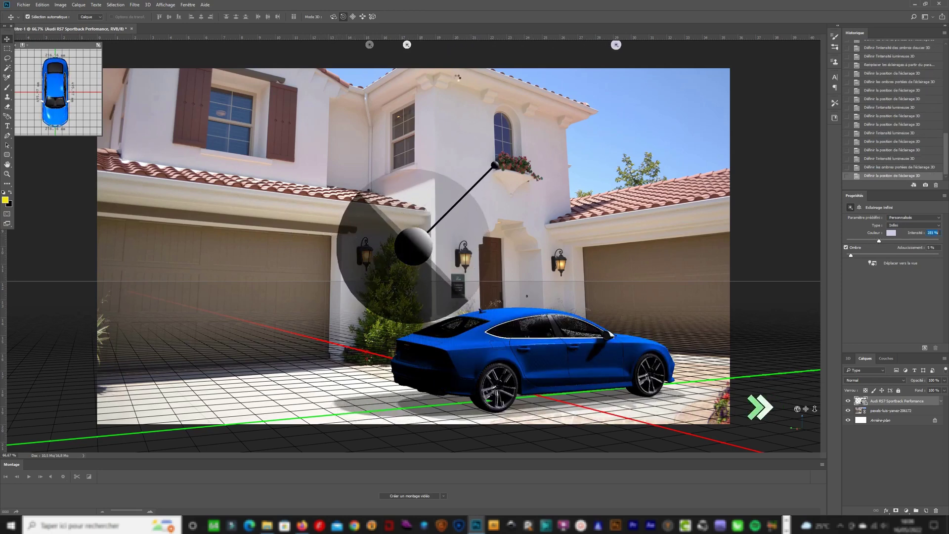
{"action": "left_click_drag", "start_coordinate": [339, 234], "coordinate": [435, 181]}
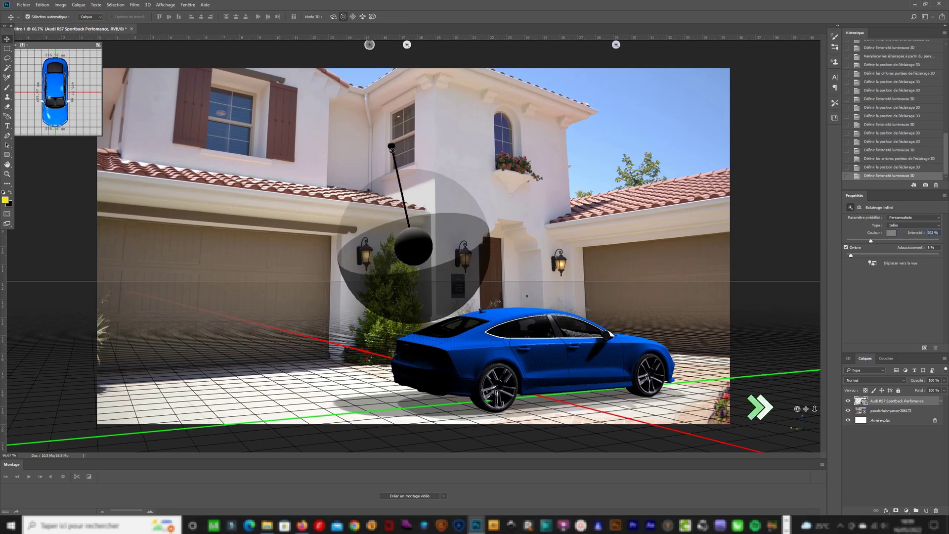
{"action": "left_click_drag", "start_coordinate": [391, 148], "coordinate": [472, 253]}
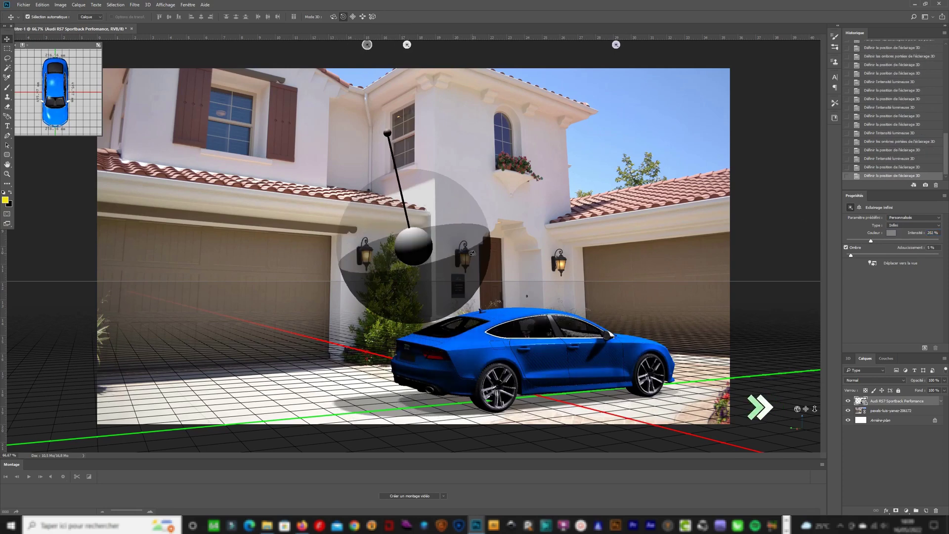
{"action": "left_click", "coordinate": [780, 309]}
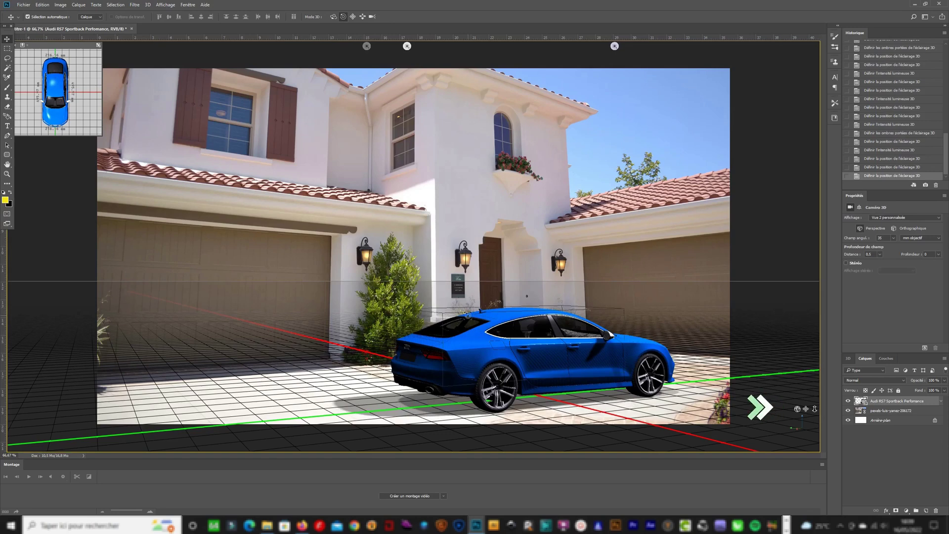
Tint the infinite light pale yellow-green with +1 colour intensity and nudge its Intensité up.
{"action": "left_click", "coordinate": [615, 46]}
{"action": "left_click", "coordinate": [891, 233]}
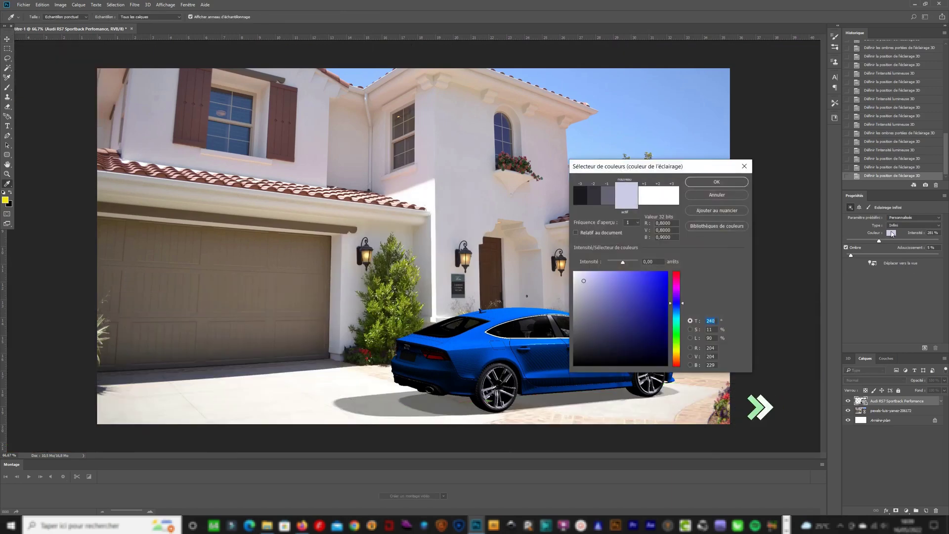
{"action": "left_click", "coordinate": [679, 349]}
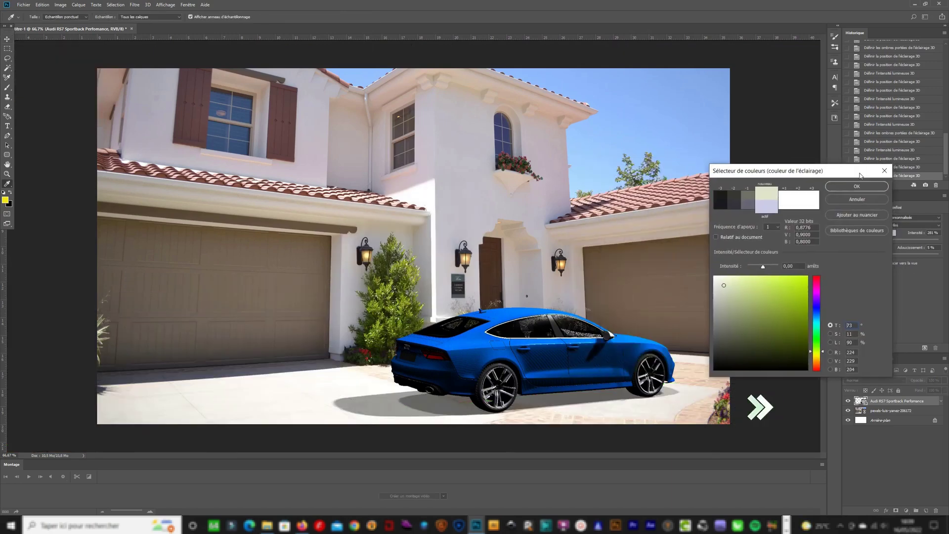
{"action": "left_click_drag", "start_coordinate": [643, 166], "coordinate": [695, 169]}
{"action": "left_click", "coordinate": [700, 202]}
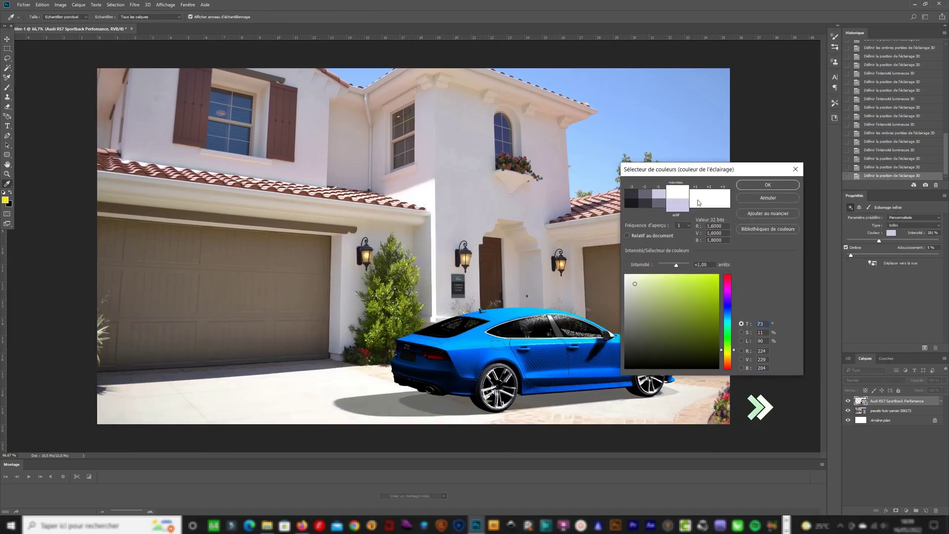
{"action": "left_click", "coordinate": [772, 186]}
{"action": "left_click_drag", "start_coordinate": [880, 245], "coordinate": [880, 243]}
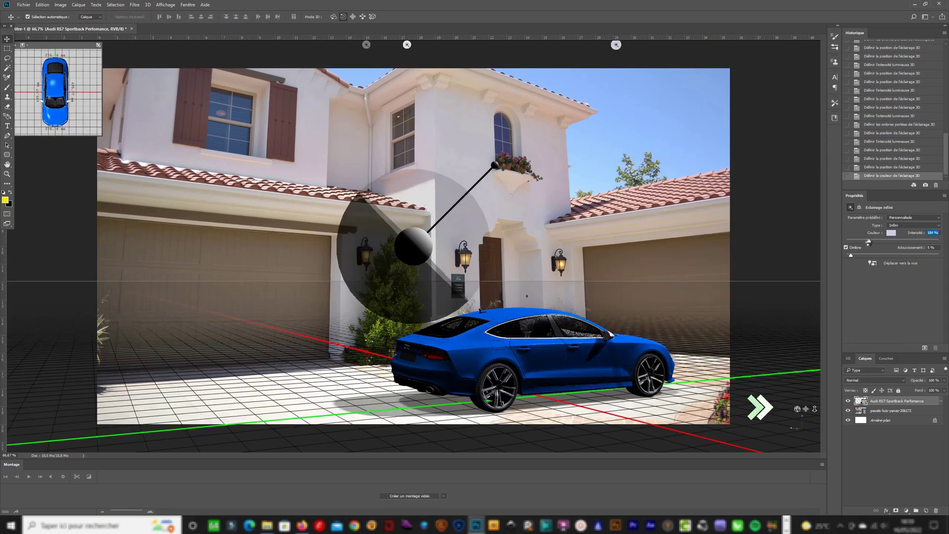
{"action": "left_click", "coordinate": [684, 342]}
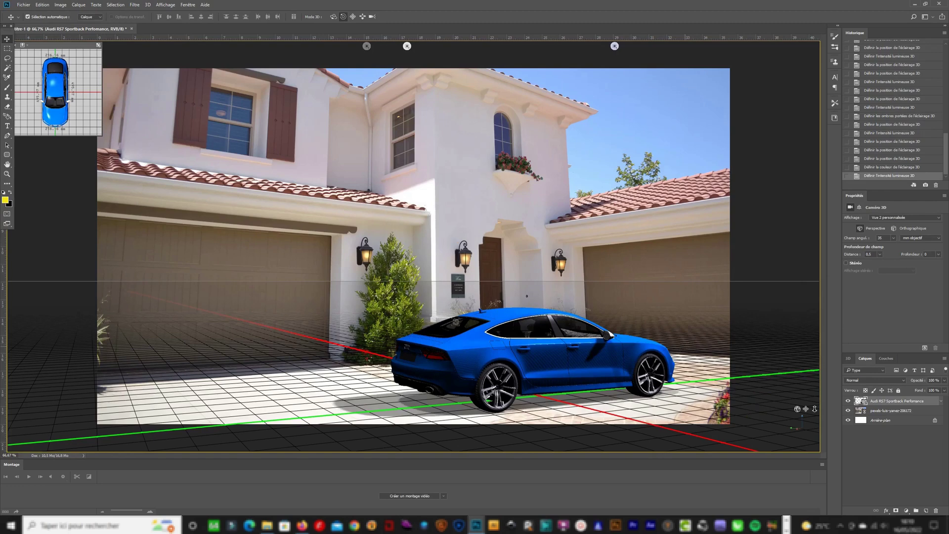
Start a Rendu vidéo export and name the output audi.
{"action": "left_click", "coordinate": [24, 5]}
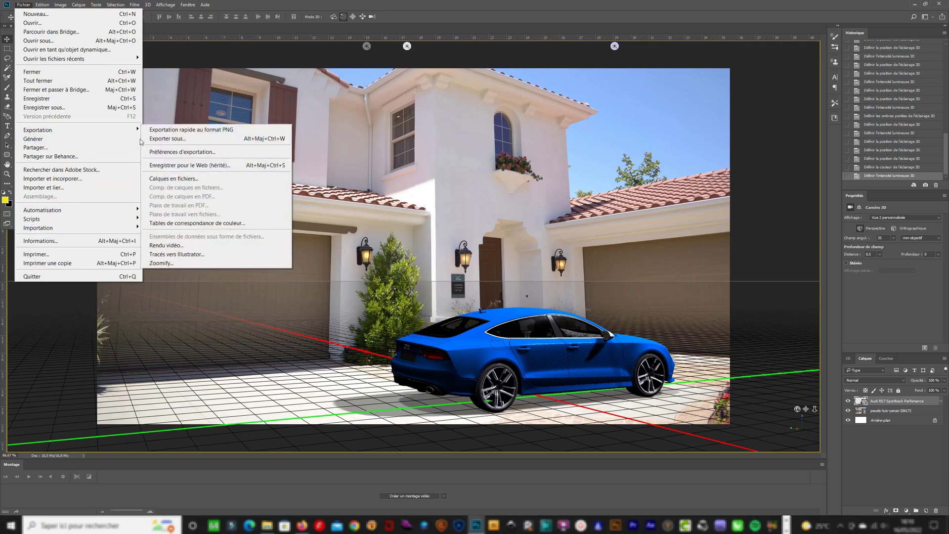
{"action": "mouse_move", "coordinate": [39, 130]}
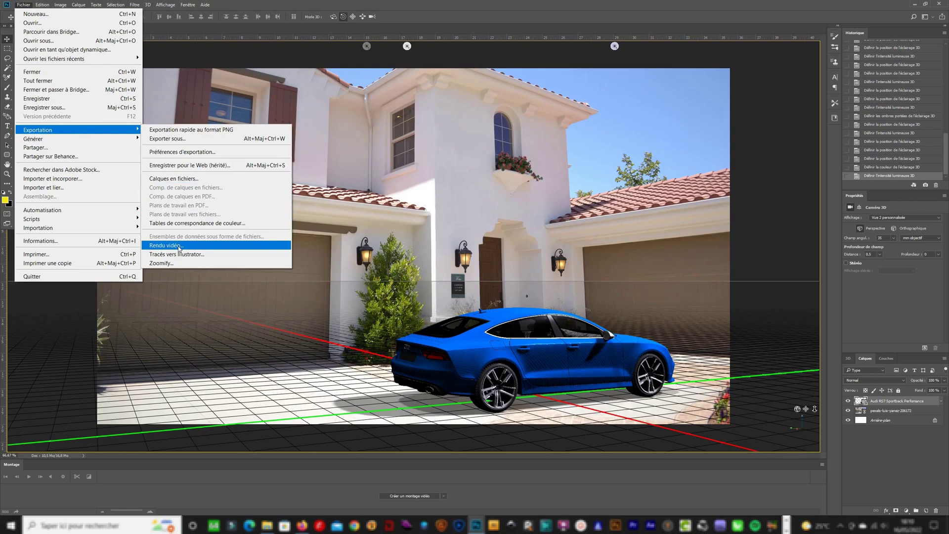
{"action": "left_click", "coordinate": [166, 245]}
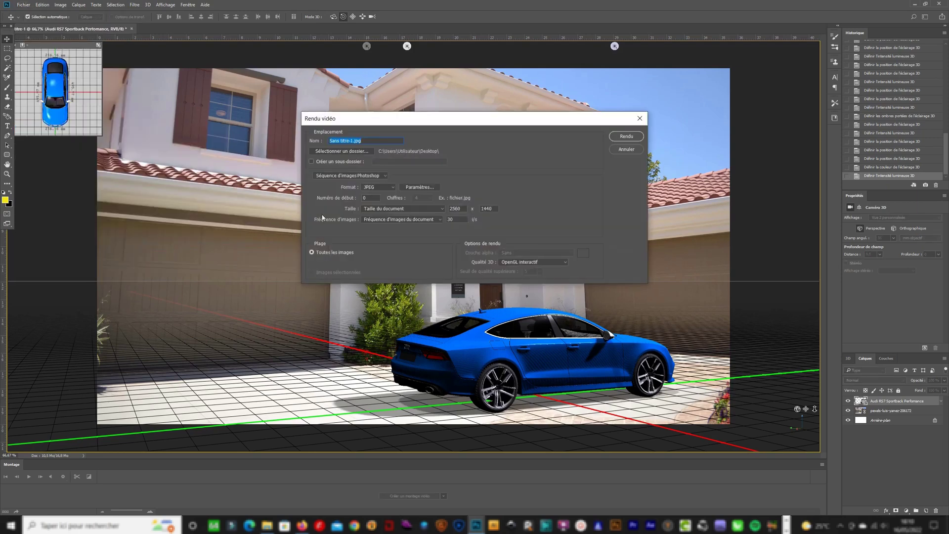
{"action": "left_click", "coordinate": [353, 141]}
{"action": "left_click_drag", "start_coordinate": [350, 141], "coordinate": [291, 146]}
{"action": "type", "text": "audi"}
Render into the Incrustation 3d dans une image avec photoshop folder with Lancer de rayon finalisé quality.
{"action": "left_click", "coordinate": [357, 152]}
{"action": "scroll", "coordinate": [445, 267], "scroll_direction": "down", "scroll_amount": 2}
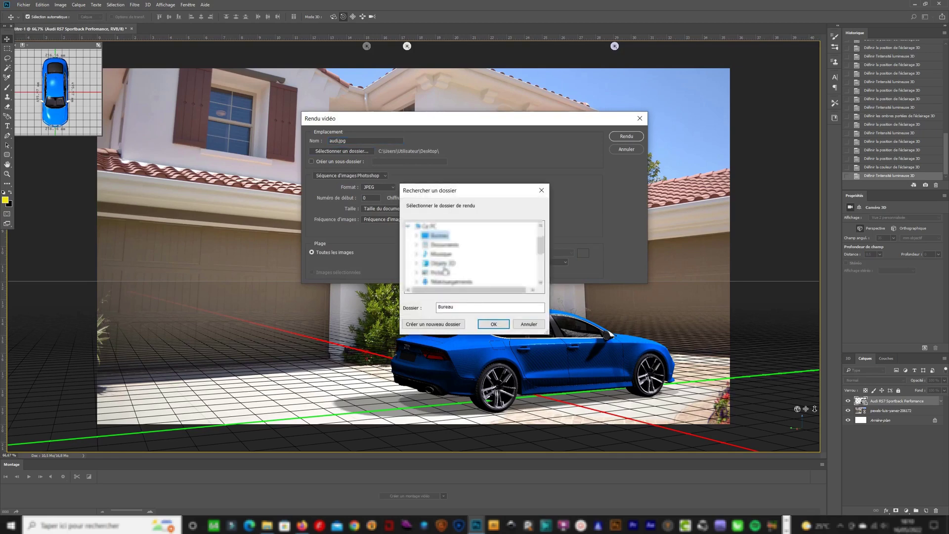
{"action": "scroll", "coordinate": [447, 271], "scroll_direction": "up", "scroll_amount": 2}
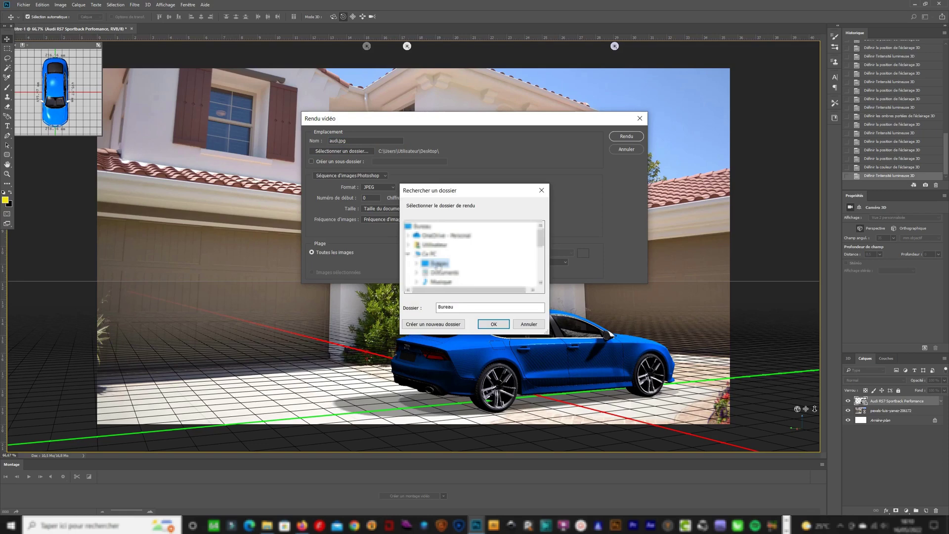
{"action": "double_click", "coordinate": [439, 264]}
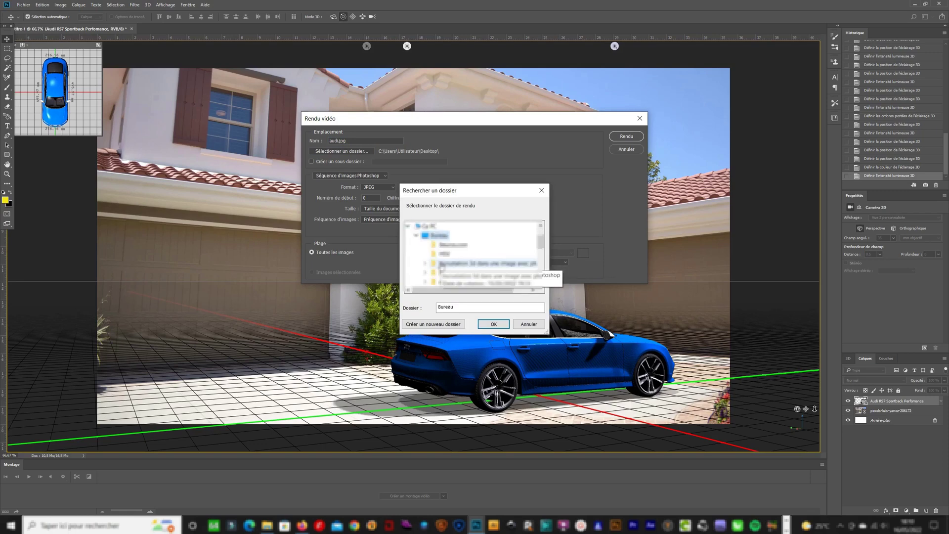
{"action": "scroll", "coordinate": [477, 246], "scroll_direction": "down", "scroll_amount": 2}
{"action": "double_click", "coordinate": [472, 236]}
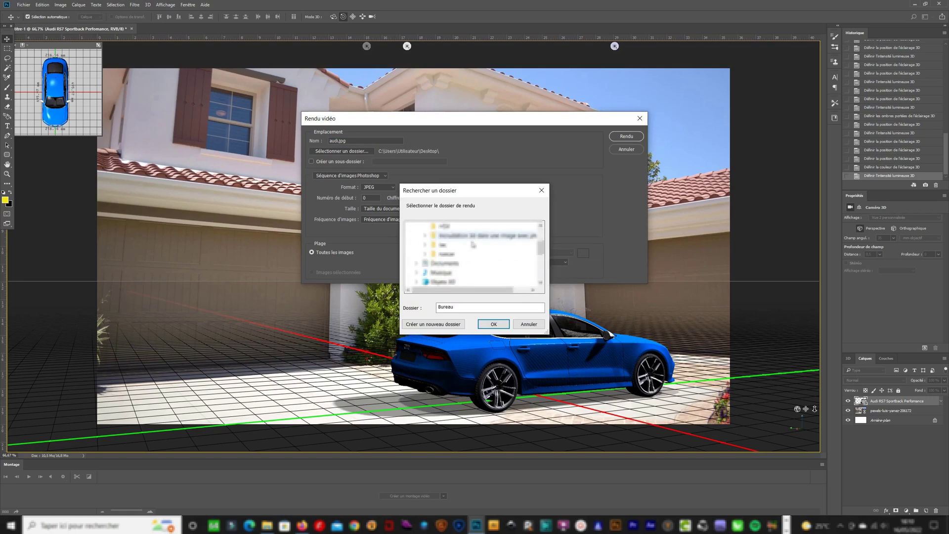
{"action": "left_click", "coordinate": [494, 324]}
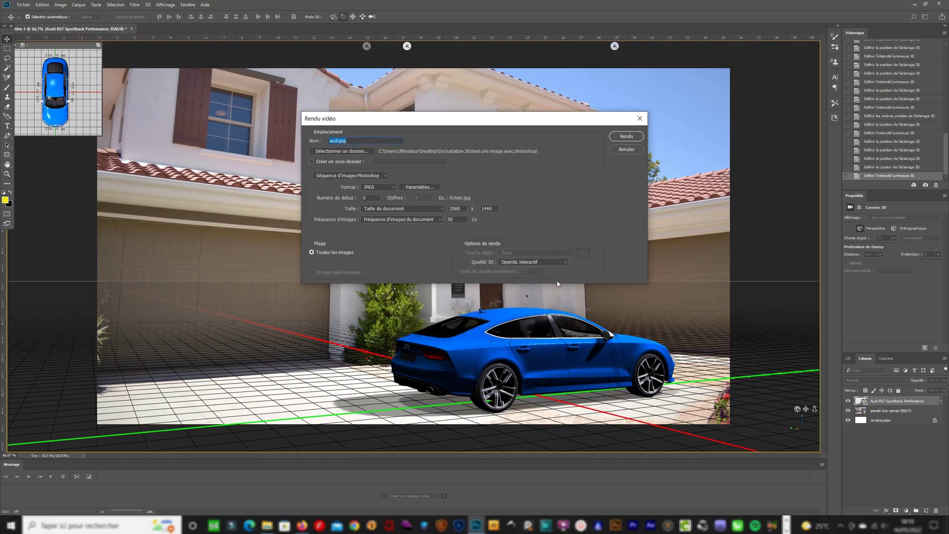
{"action": "left_click", "coordinate": [566, 262]}
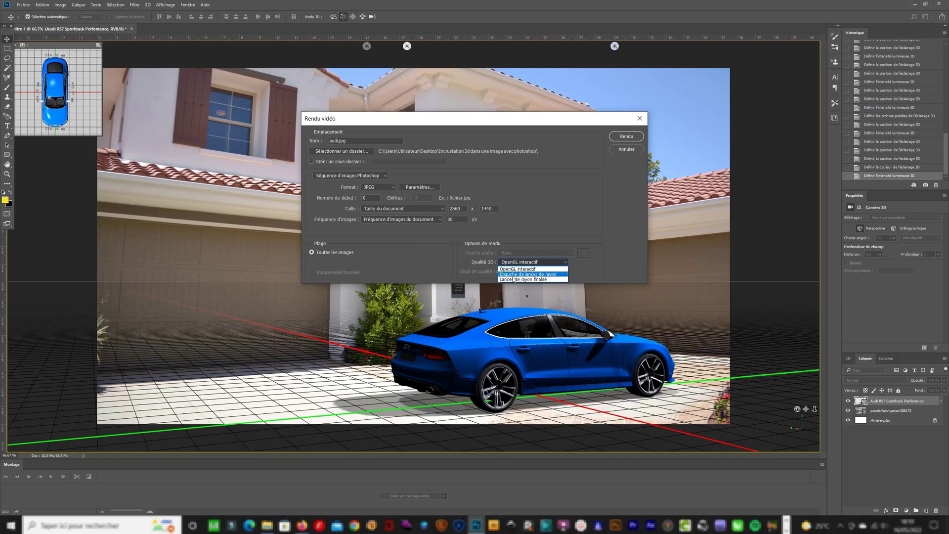
{"action": "left_click", "coordinate": [542, 280]}
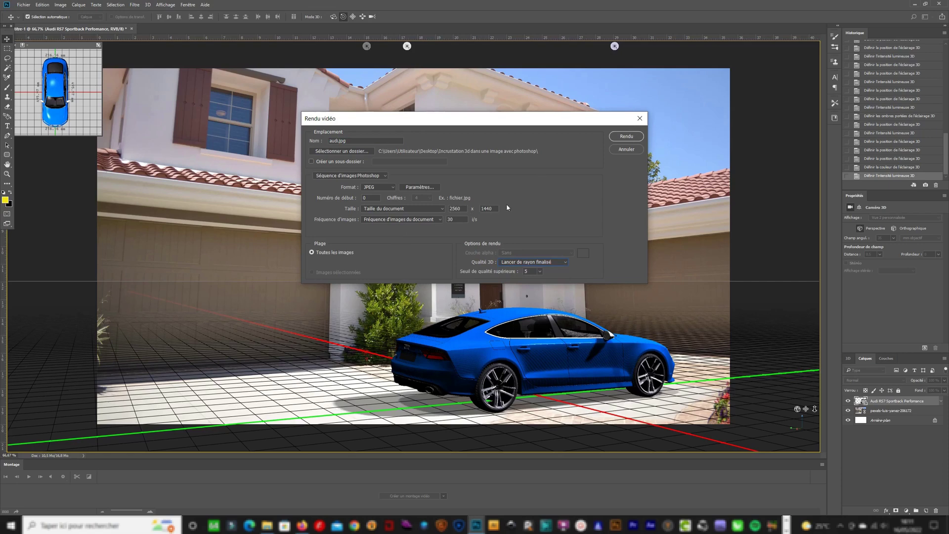
{"action": "left_click", "coordinate": [626, 137]}
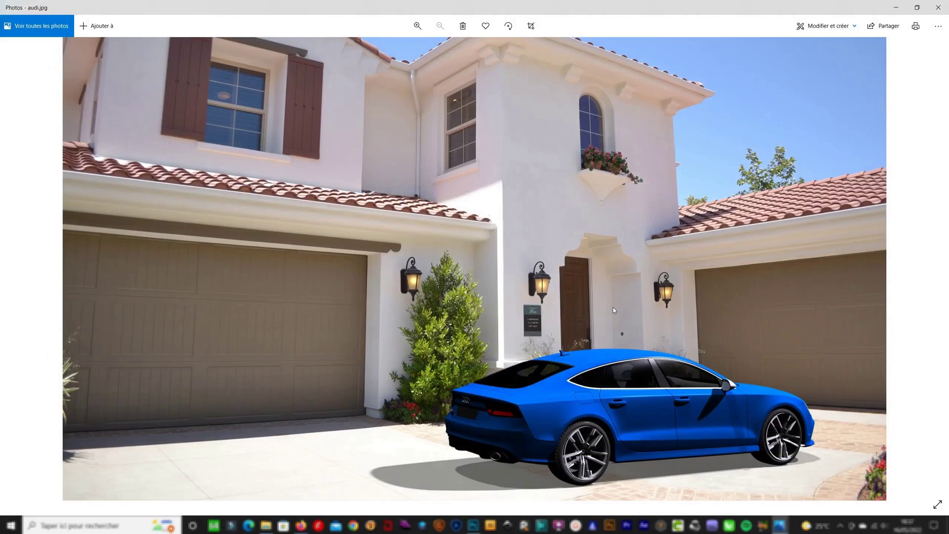
Zoom in and out on audi.jpg in Photos to inspect the render.
{"action": "scroll", "coordinate": [692, 374], "scroll_direction": "up", "scroll_amount": 1}
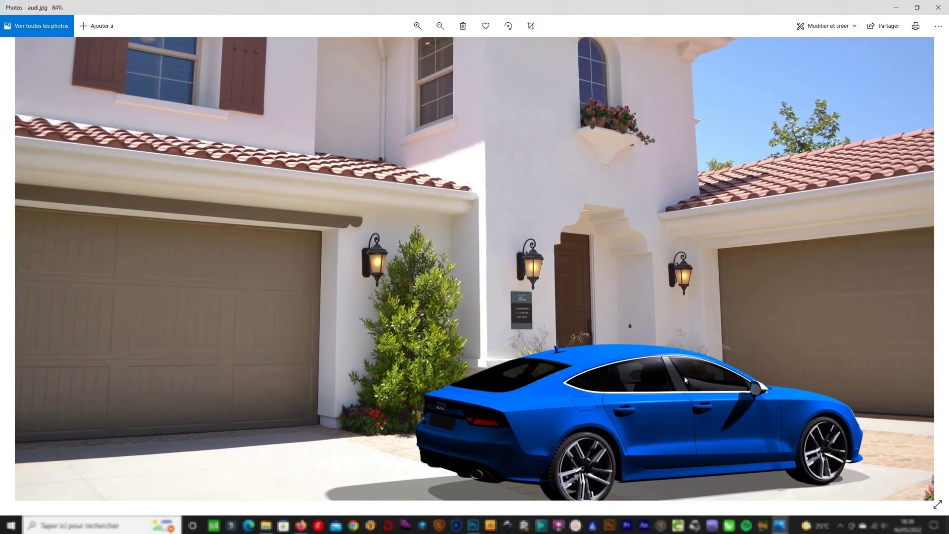
{"action": "scroll", "coordinate": [684, 376], "scroll_direction": "down", "scroll_amount": 1}
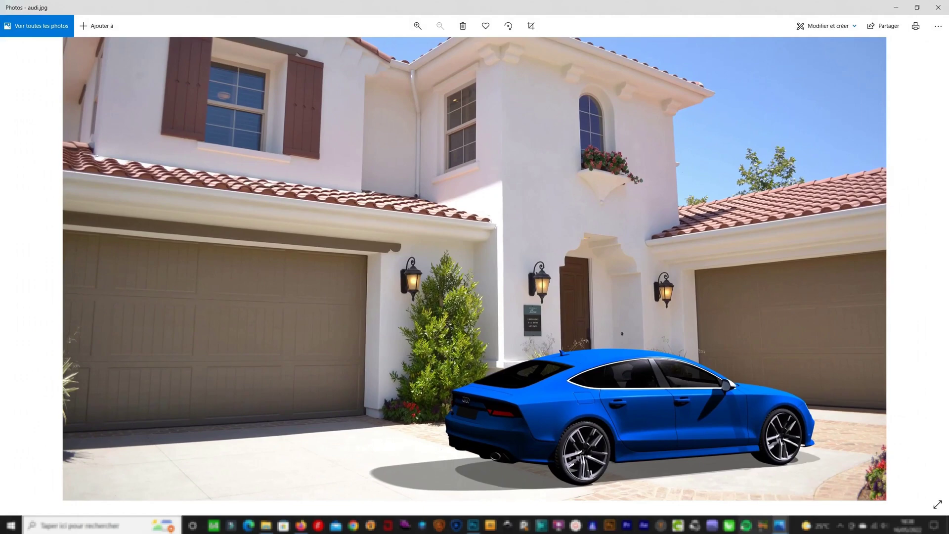
Close Photos and create a new blank 2560 x 1440 document.
{"action": "left_click", "coordinate": [938, 8]}
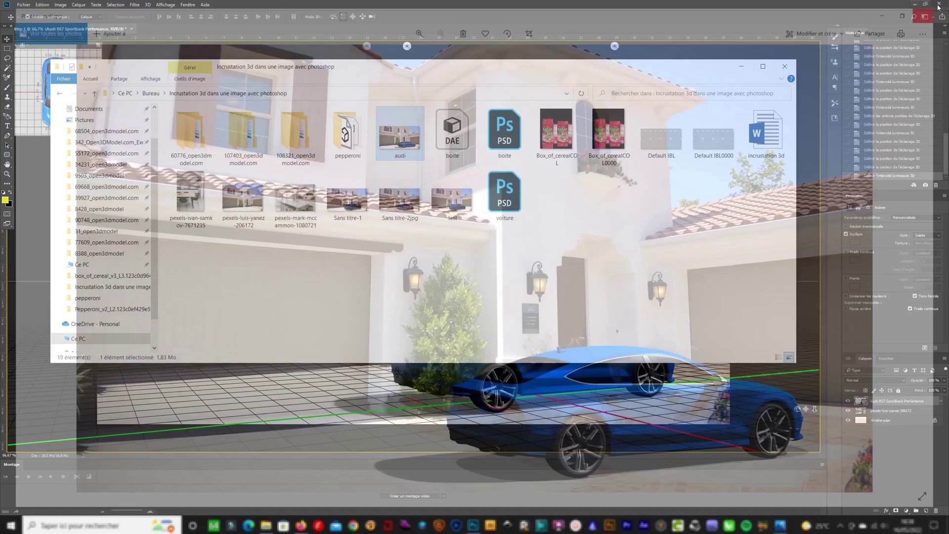
{"action": "left_click", "coordinate": [23, 5]}
{"action": "left_click", "coordinate": [36, 14]}
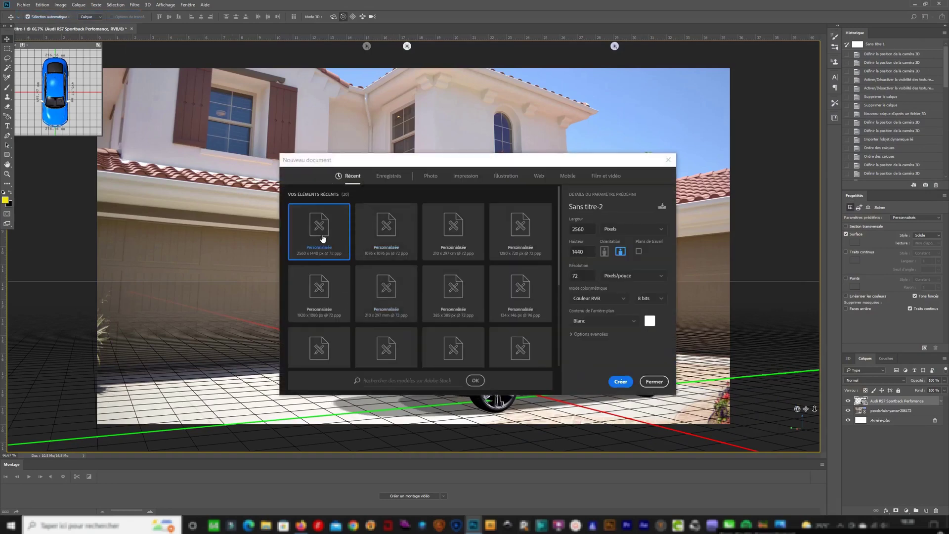
{"action": "double_click", "coordinate": [322, 238]}
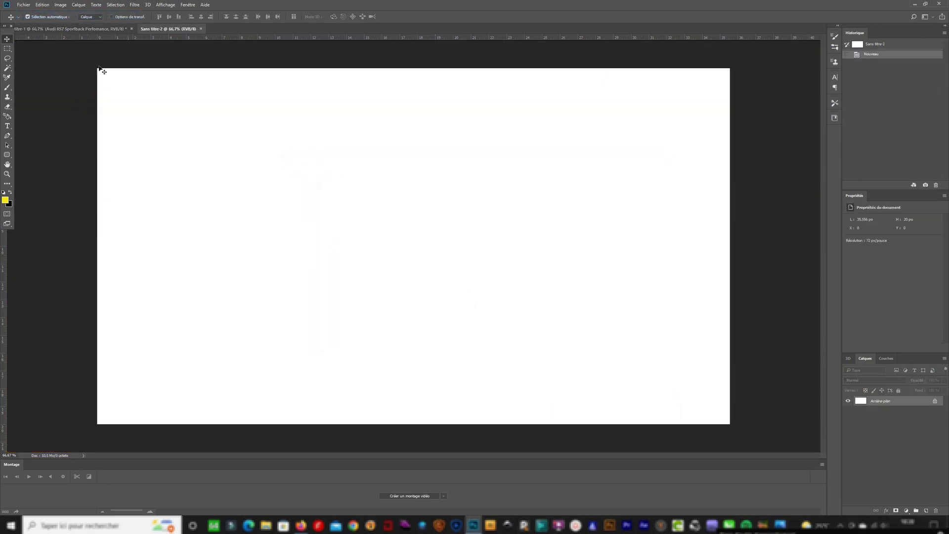
Import and link the kitchen photo, scaling it to fill the canvas.
{"action": "left_click", "coordinate": [24, 5]}
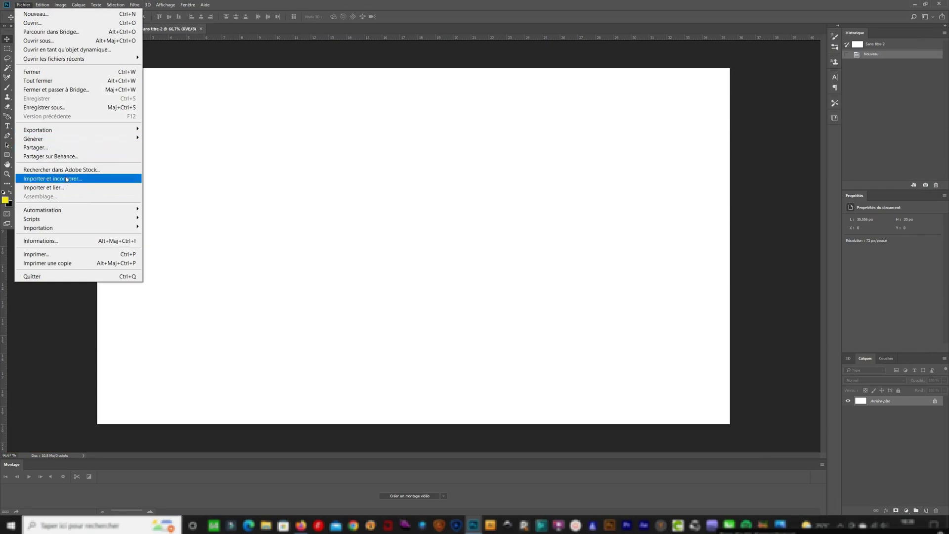
{"action": "left_click", "coordinate": [73, 190]}
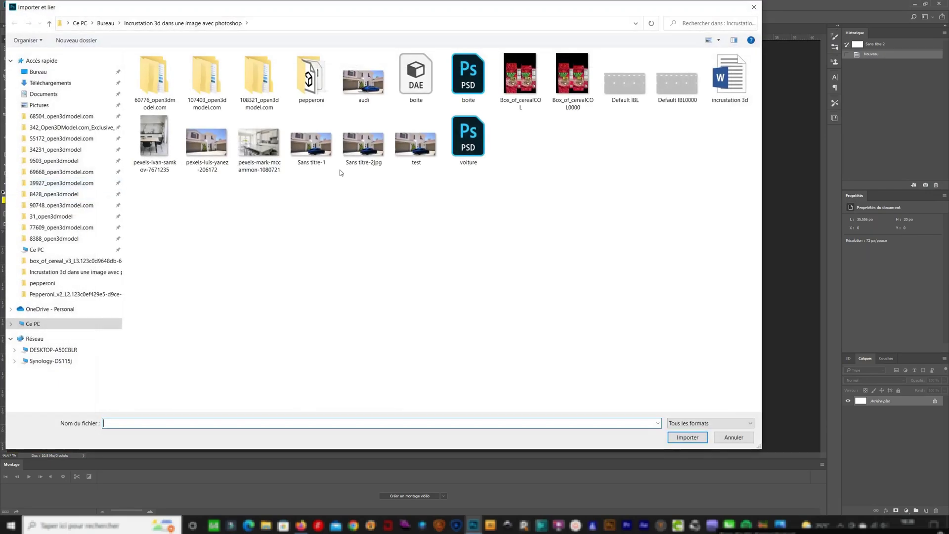
{"action": "left_click", "coordinate": [263, 149]}
{"action": "double_click", "coordinate": [263, 149]}
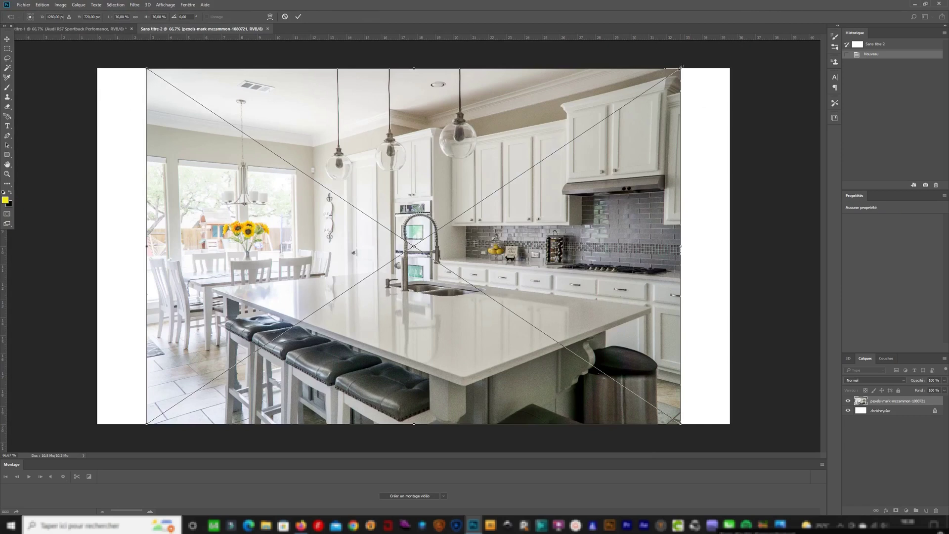
{"action": "left_click_drag", "start_coordinate": [681, 66], "coordinate": [737, 27]}
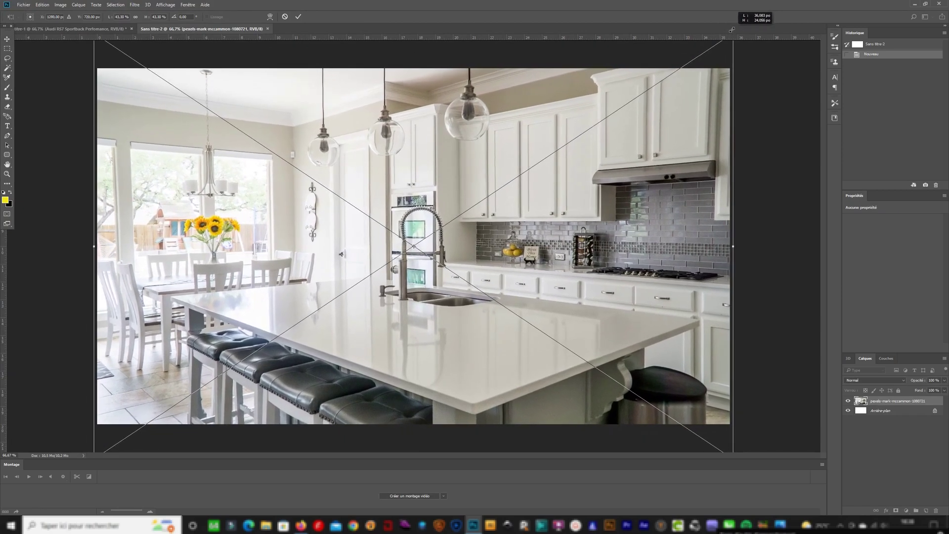
{"action": "left_click_drag", "start_coordinate": [737, 28], "coordinate": [732, 38]}
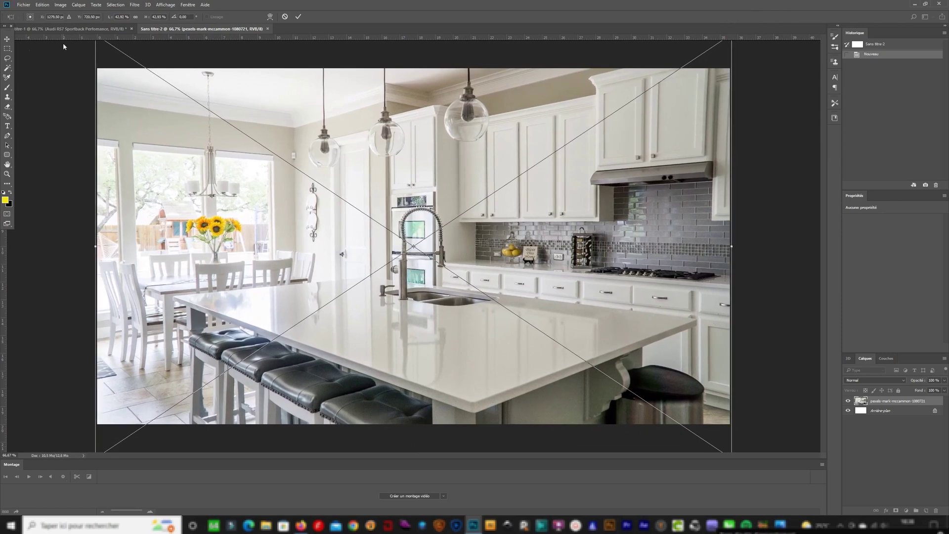
{"action": "left_click", "coordinate": [8, 42]}
{"action": "left_click", "coordinate": [445, 197]}
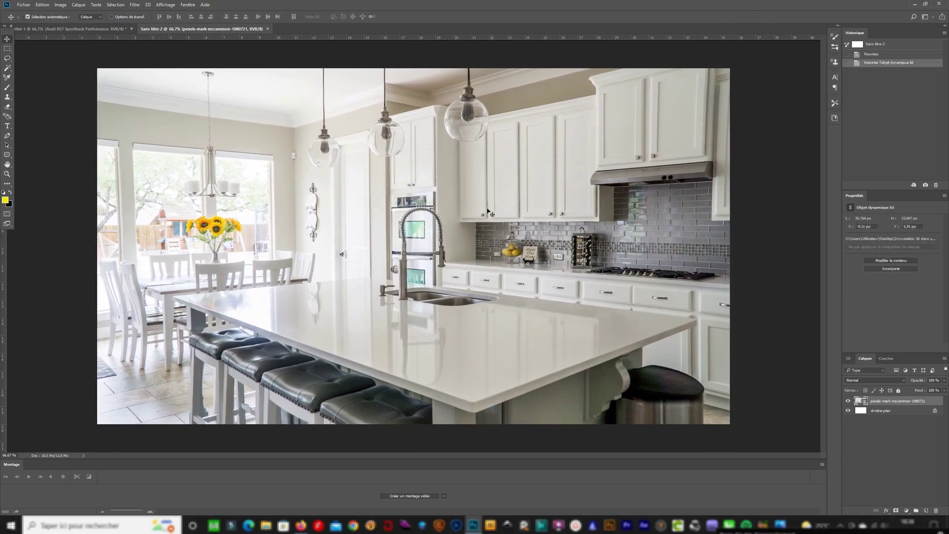
{"action": "left_click", "coordinate": [24, 5]}
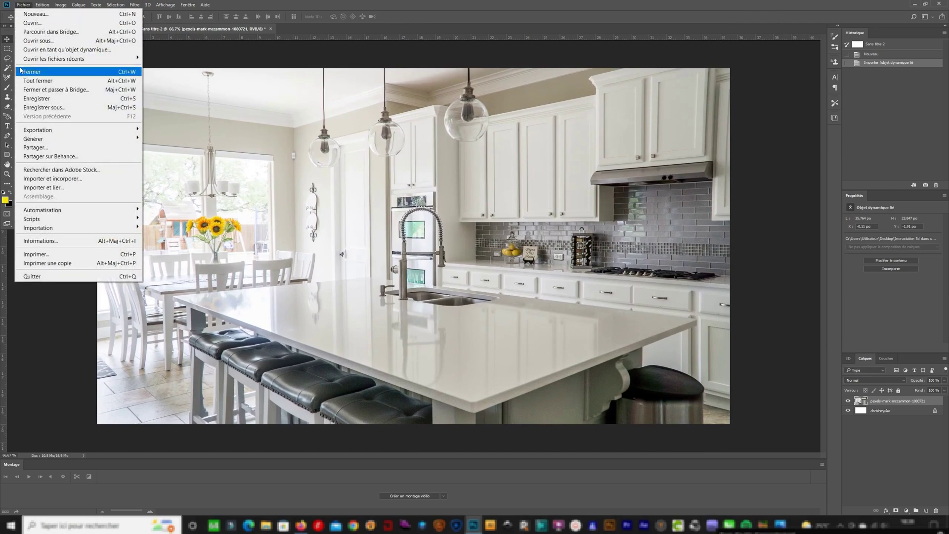
Place the boite 3D model as a 3D layer and orbit the camera to seat it on the island.
{"action": "left_click", "coordinate": [61, 189]}
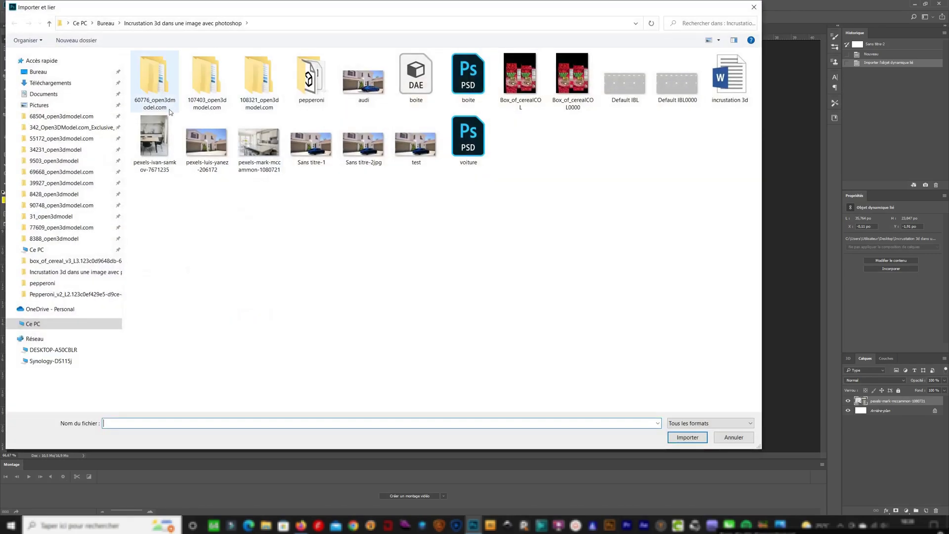
{"action": "double_click", "coordinate": [425, 81]}
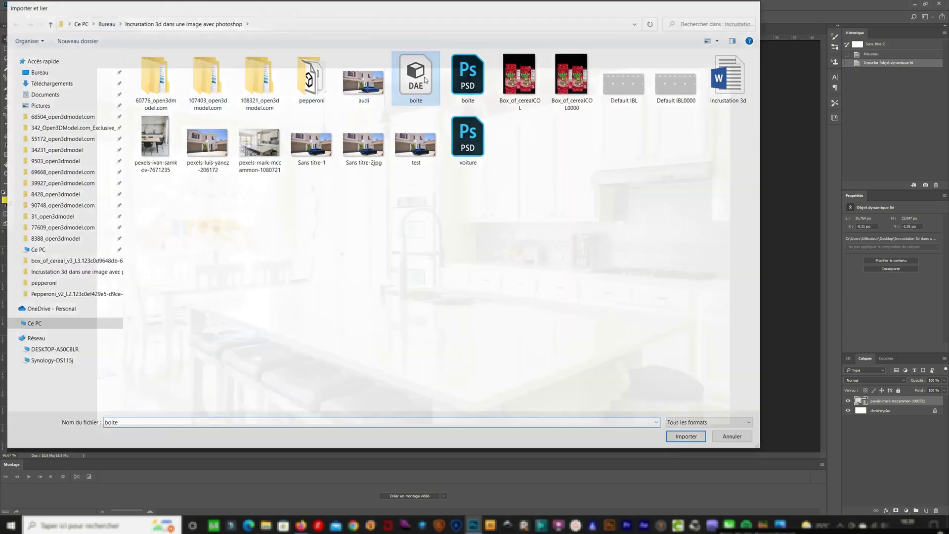
{"action": "left_click", "coordinate": [630, 135]}
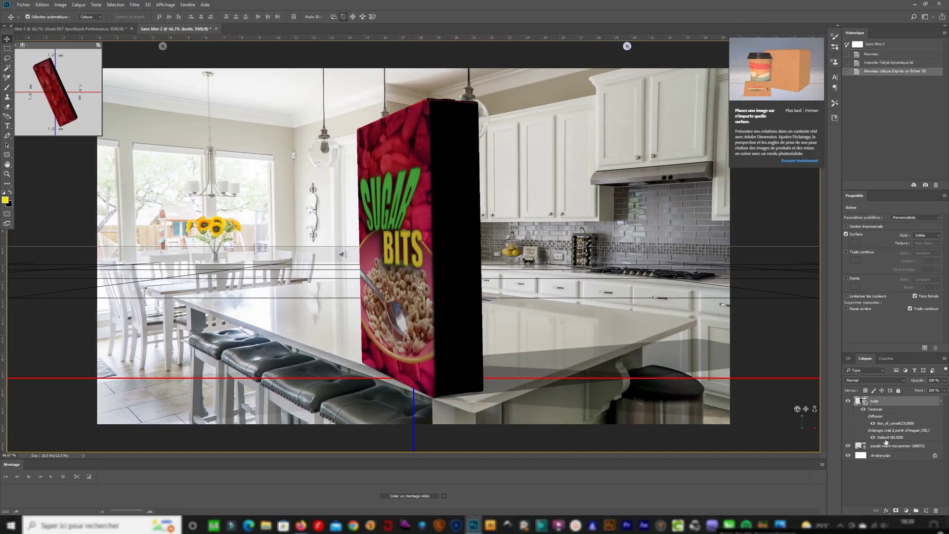
{"action": "left_click", "coordinate": [482, 312]}
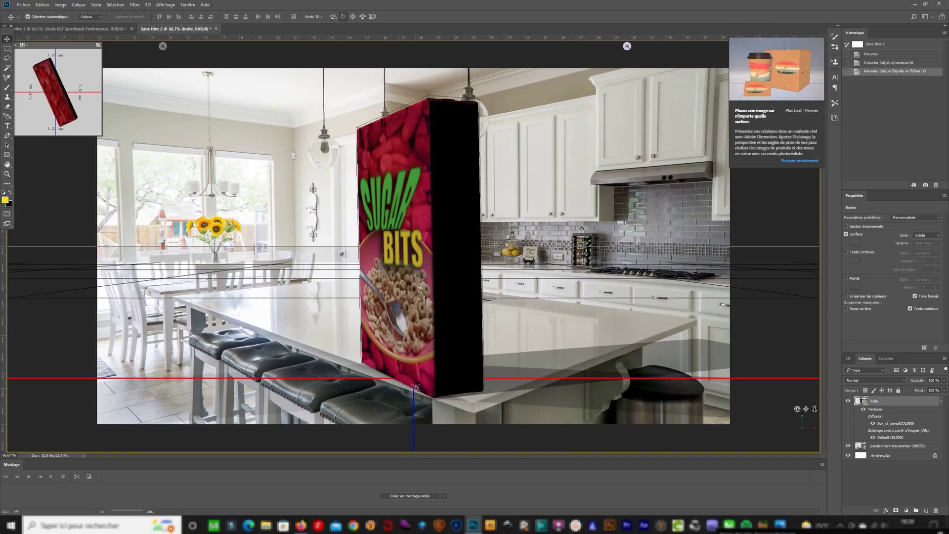
{"action": "left_click_drag", "start_coordinate": [802, 410], "coordinate": [777, 318]}
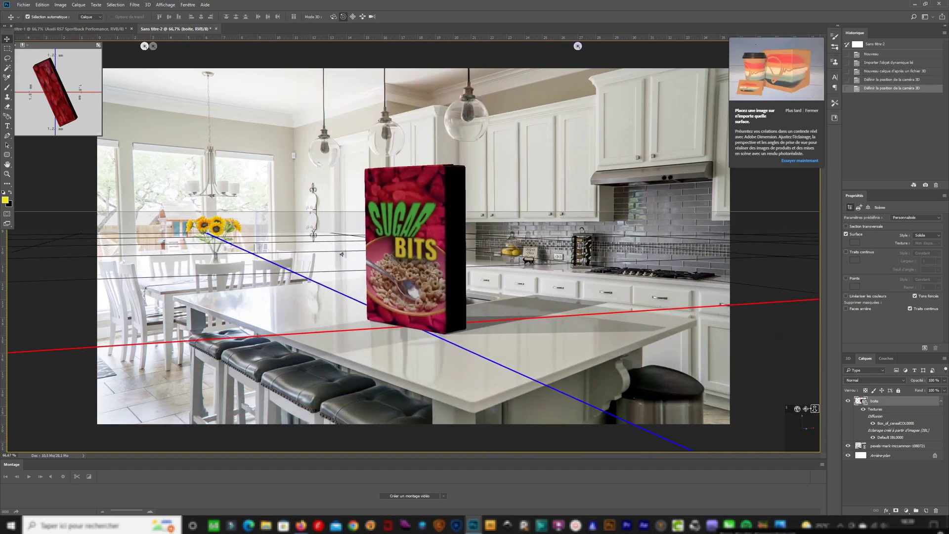
{"action": "left_click", "coordinate": [869, 208]}
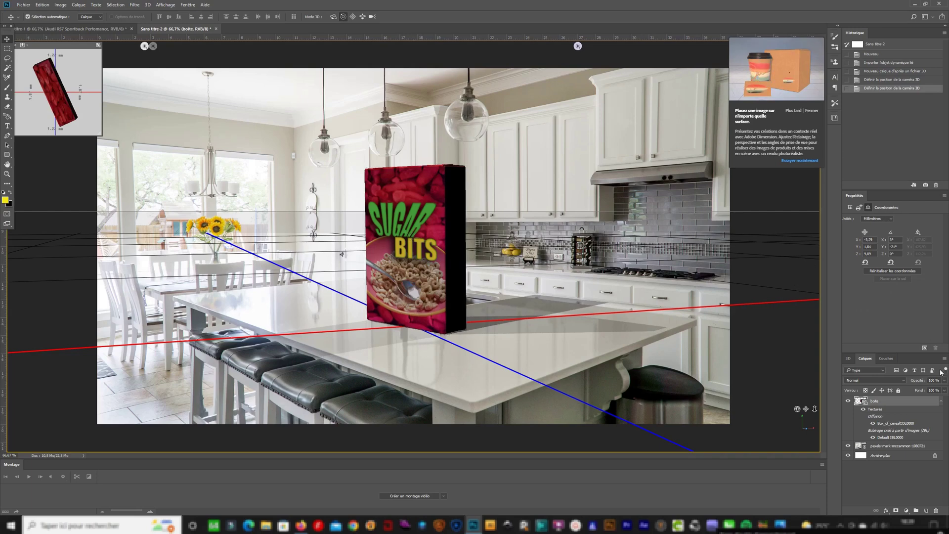
Open the boite.psd document.
{"action": "left_click", "coordinate": [20, 6]}
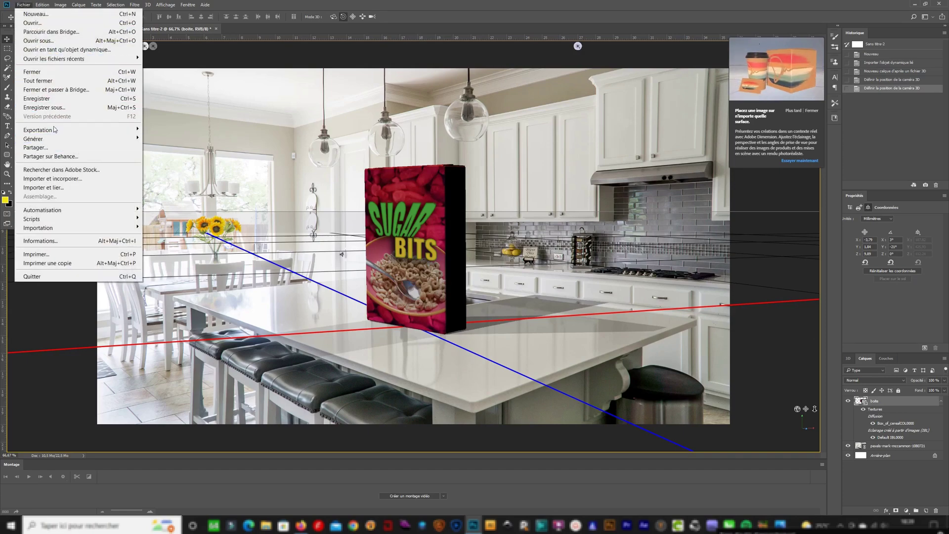
{"action": "left_click", "coordinate": [32, 23]}
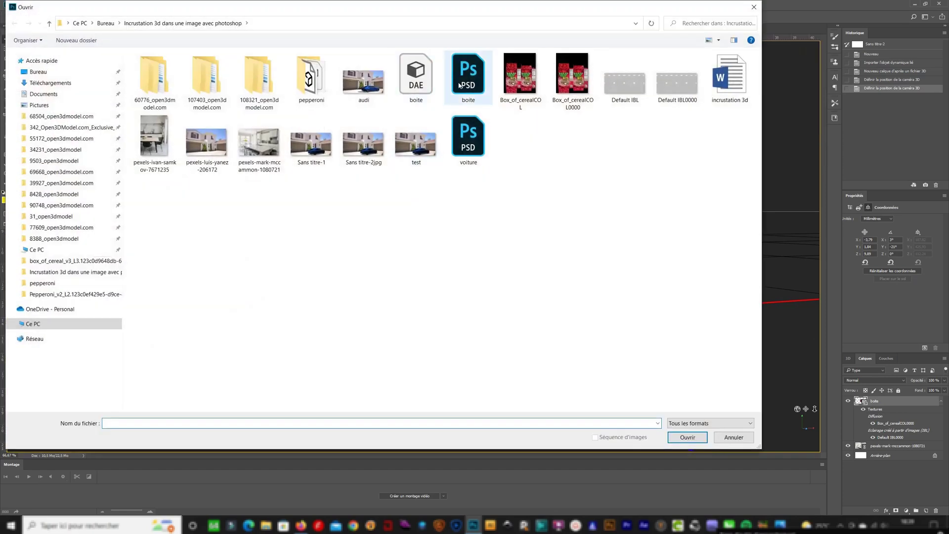
{"action": "double_click", "coordinate": [468, 87]}
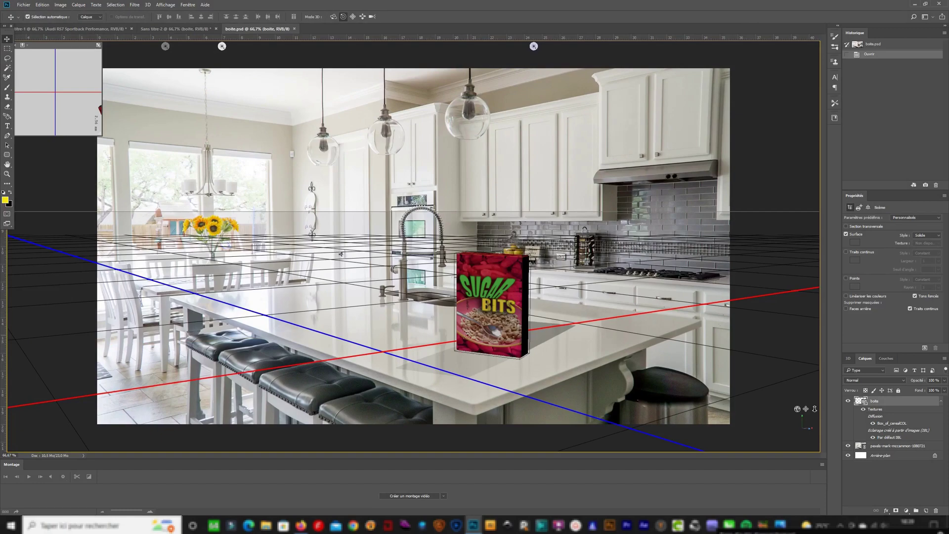
Render the scene to boite.jpg at 2560 x 1440 with Lancer de rayon finalisé quality.
{"action": "left_click", "coordinate": [23, 5]}
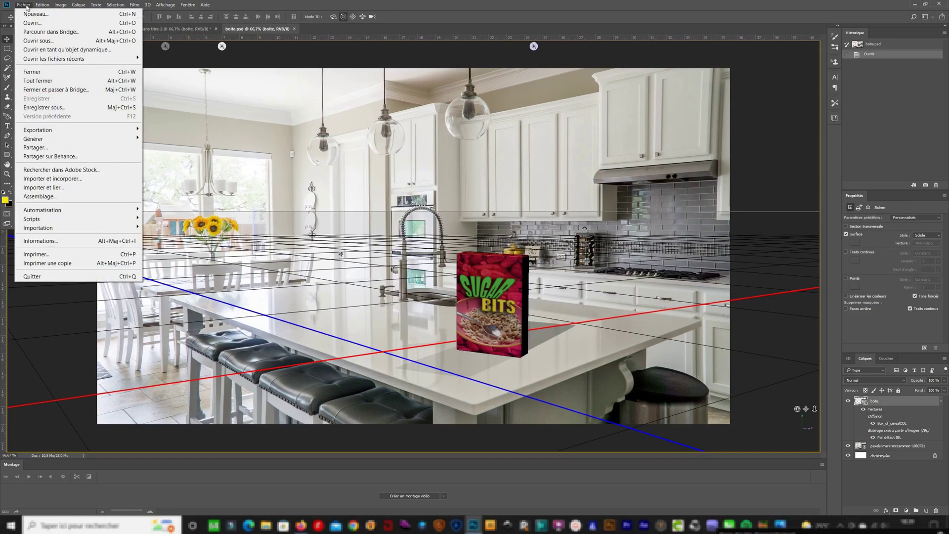
{"action": "mouse_move", "coordinate": [37, 130]}
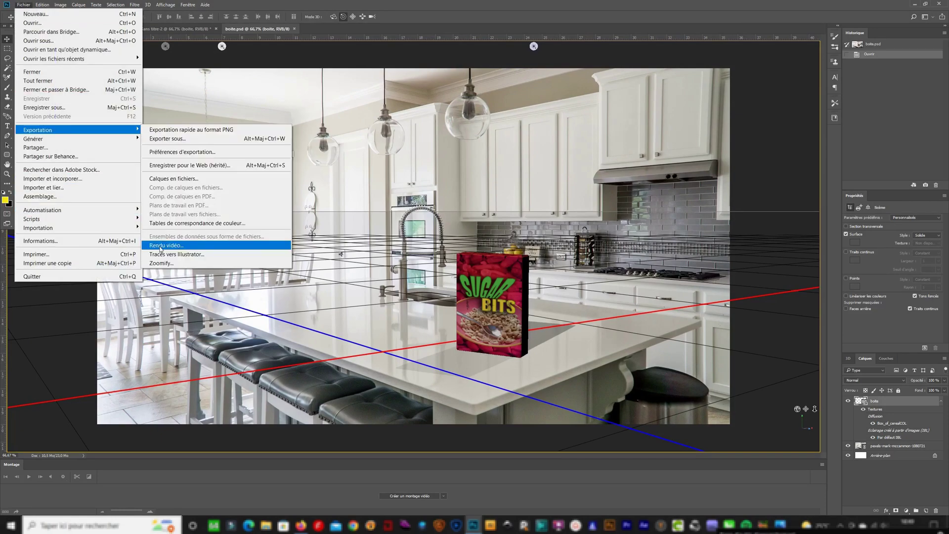
{"action": "left_click", "coordinate": [173, 239]}
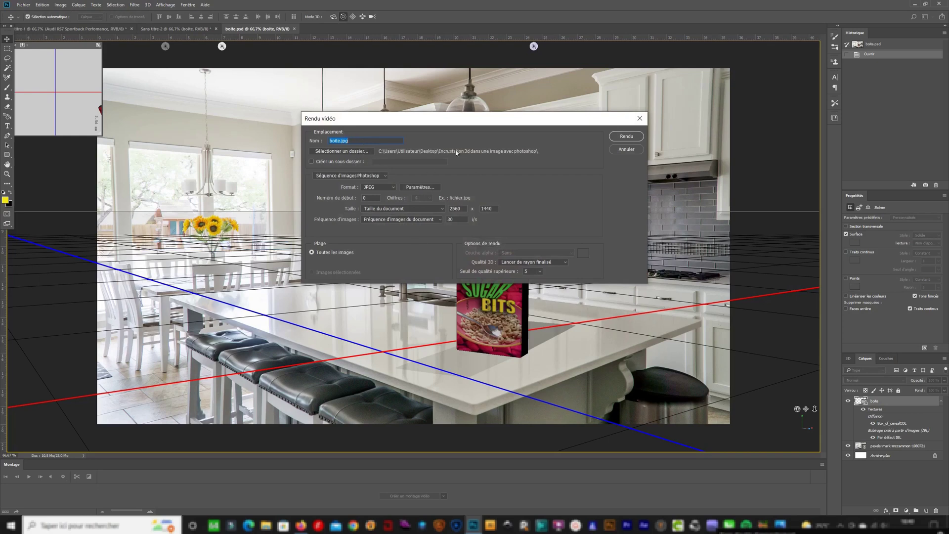
{"action": "left_click", "coordinate": [566, 262]}
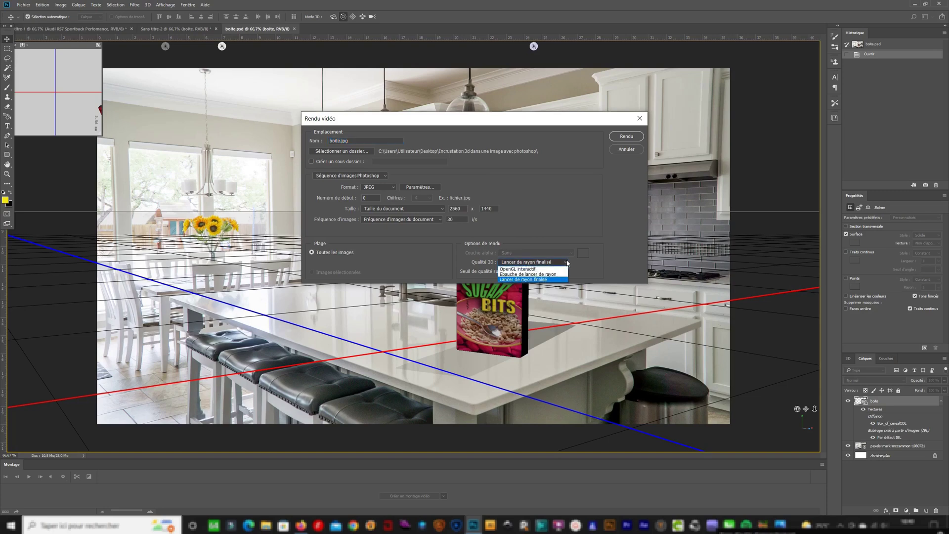
{"action": "left_click", "coordinate": [566, 262]}
{"action": "left_click", "coordinate": [633, 136]}
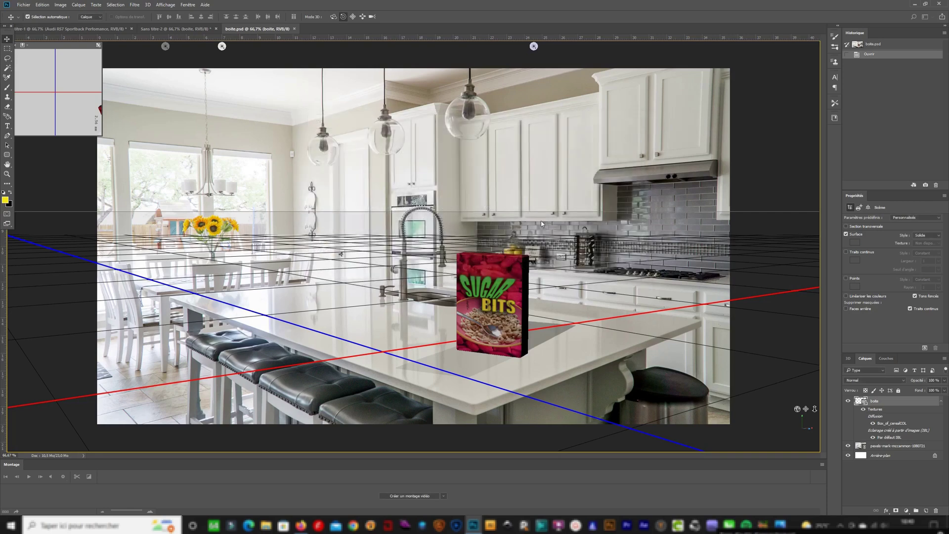
{"action": "key", "text": "alt+Tab"}
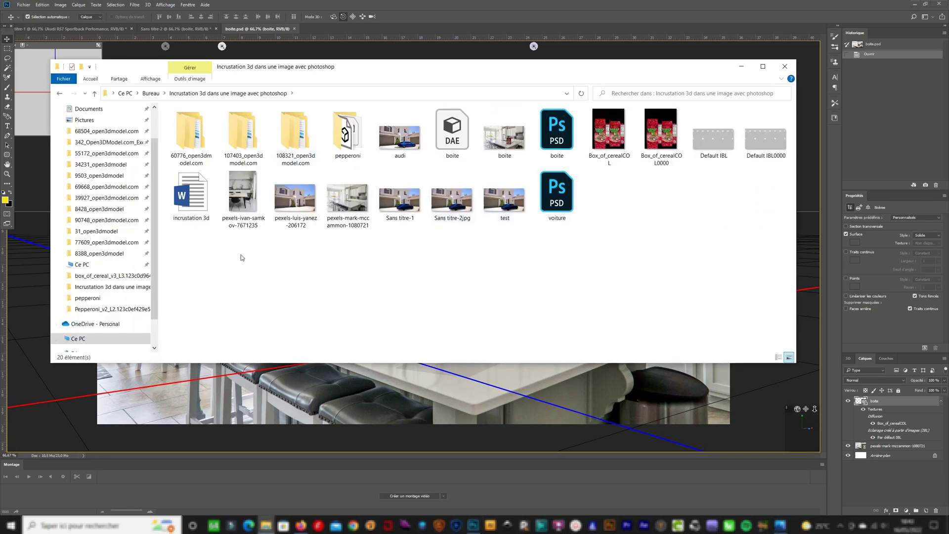
{"action": "double_click", "coordinate": [505, 141]}
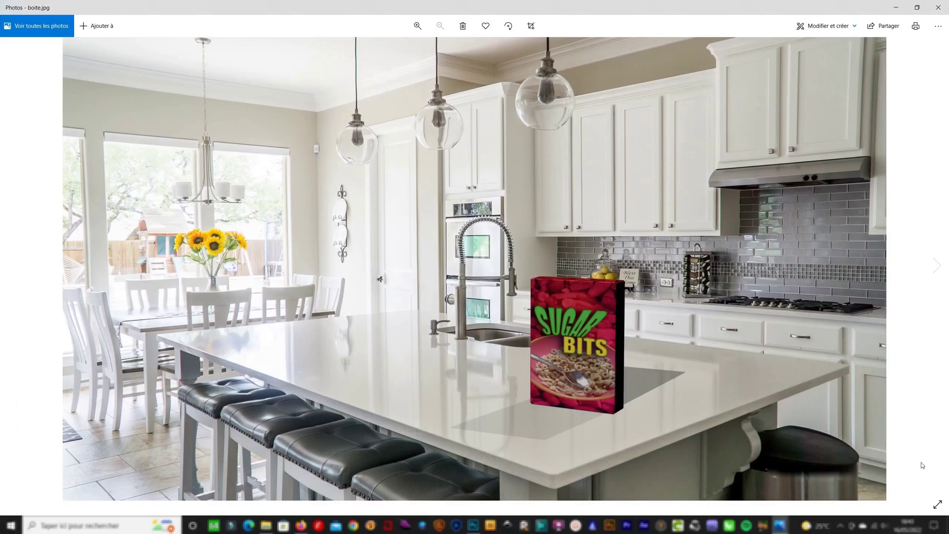
{"action": "left_click", "coordinate": [938, 505]}
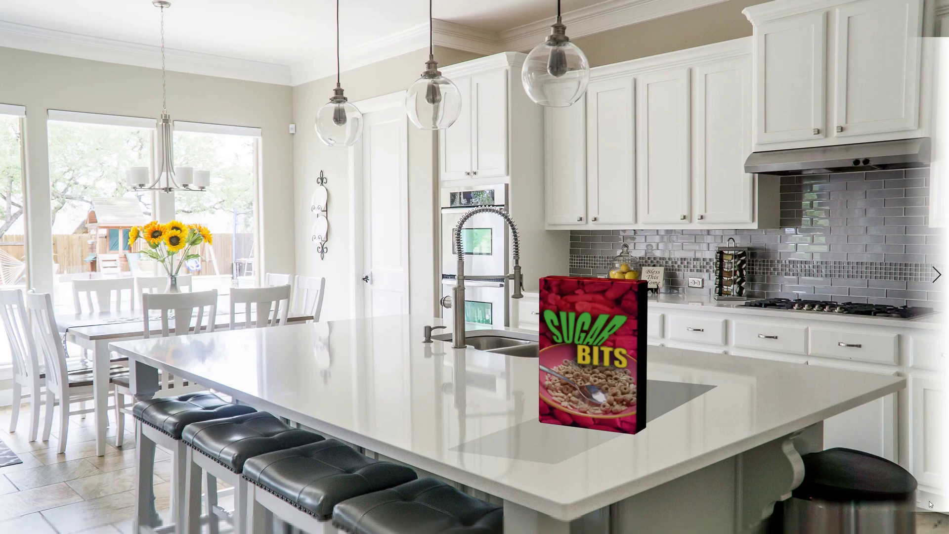
{"action": "left_click", "coordinate": [930, 505]}
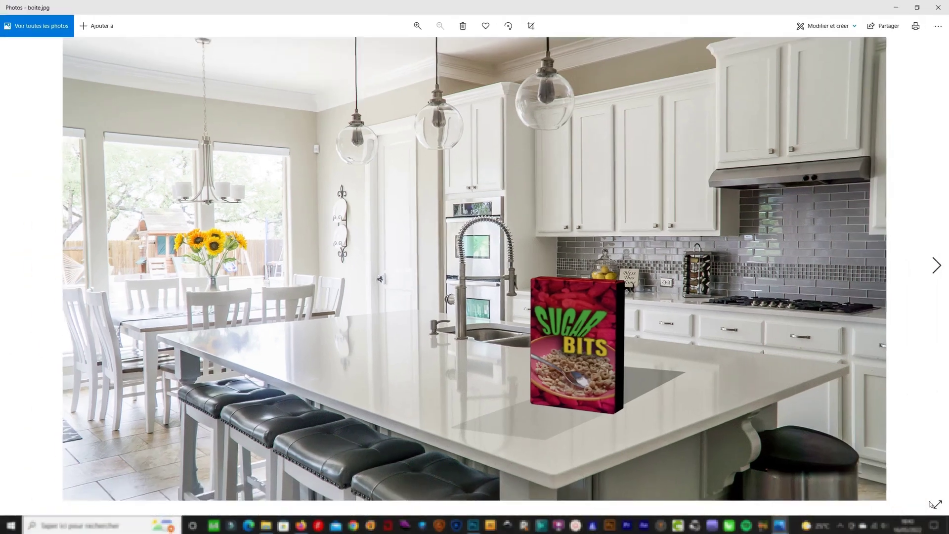
{"action": "left_click", "coordinate": [946, 8]}
{"action": "left_click", "coordinate": [784, 68]}
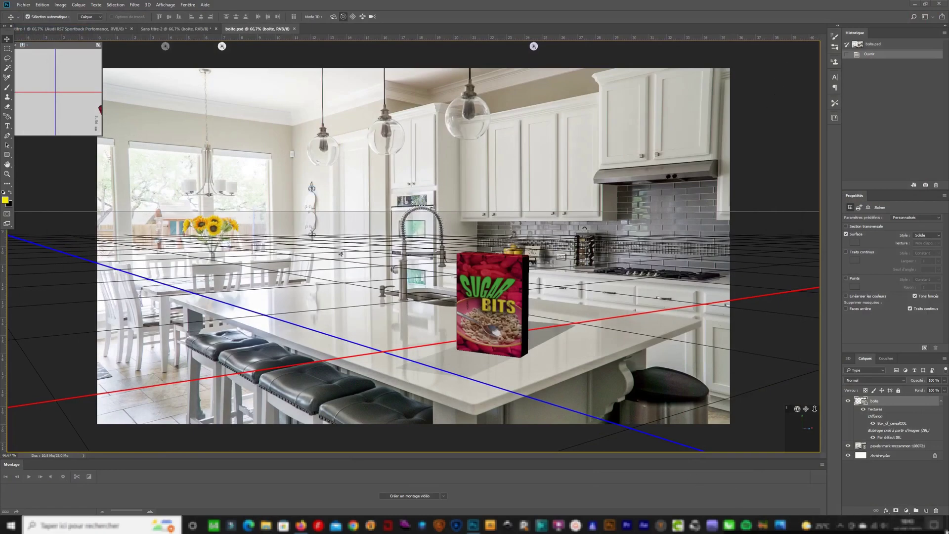
Open the screen recorder's tray menu and dismiss it, leaving the bare Windows desktop showing.
{"action": "right_click", "coordinate": [932, 525]}
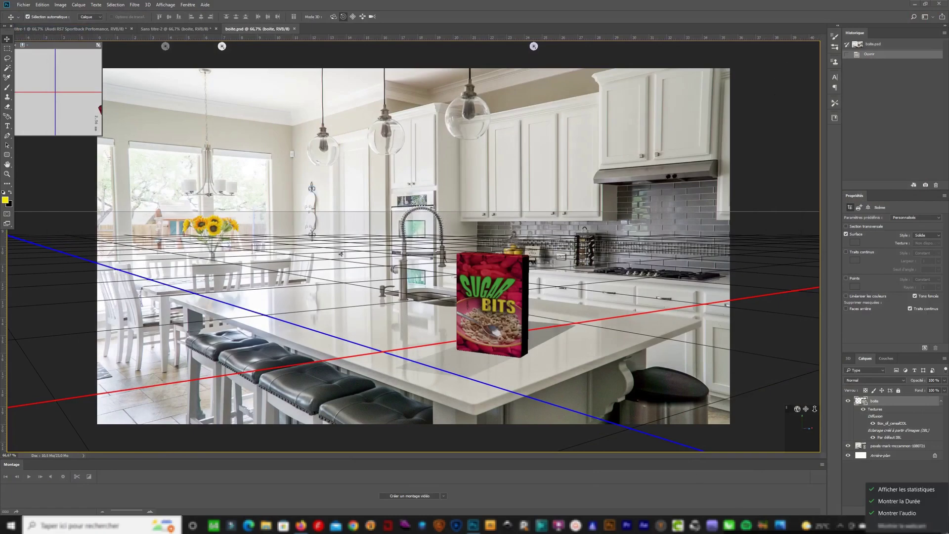
{"action": "key", "text": "Escape"}
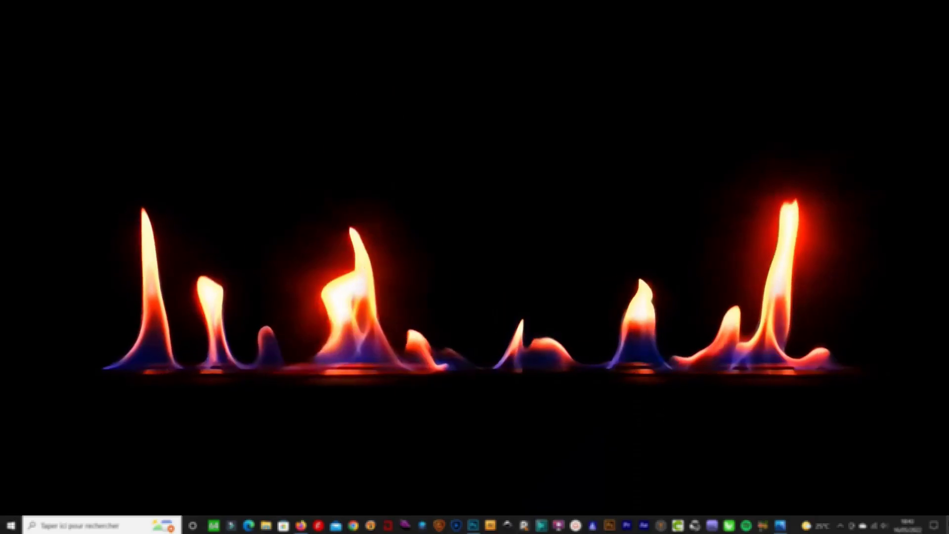